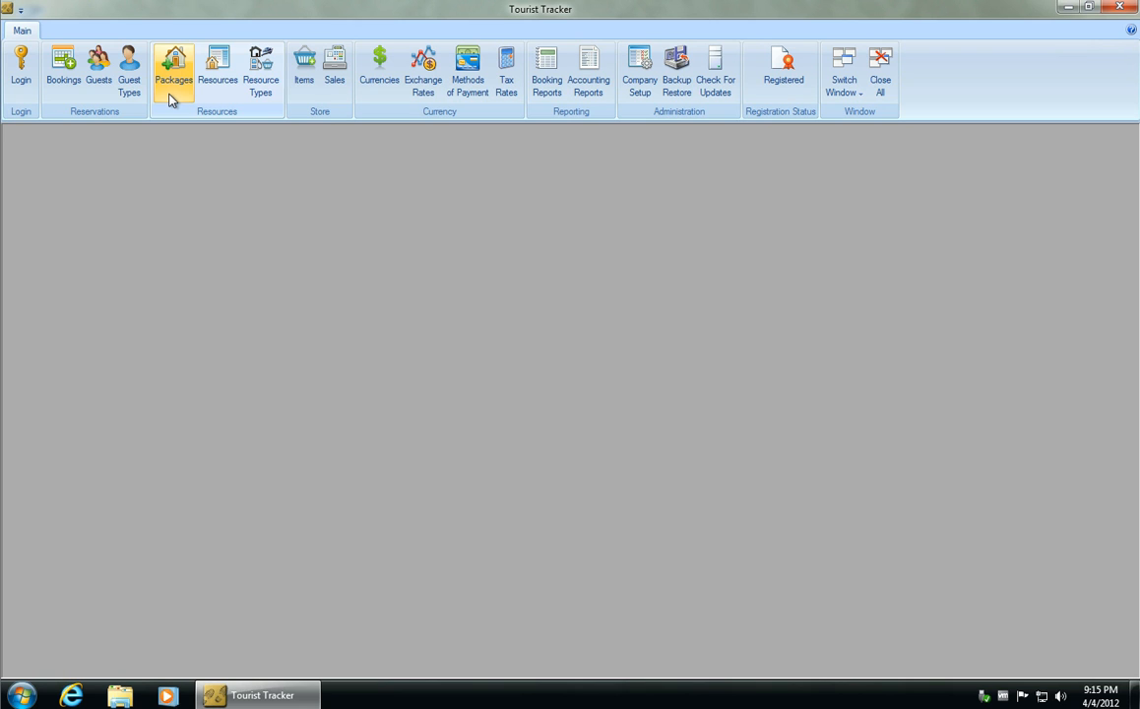
- Review the company information, tax, currency and booking grid settings in Company Setup, and close it
{"action": "left_click", "coordinate": [635, 91]}
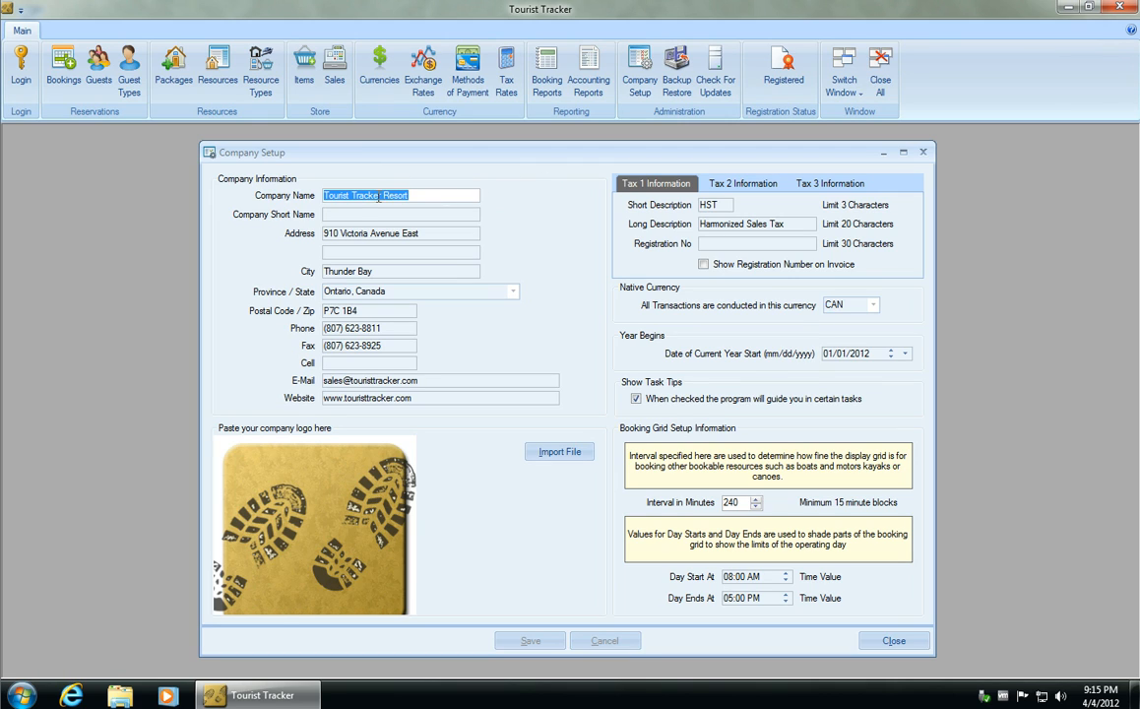
{"action": "left_click", "coordinate": [430, 193]}
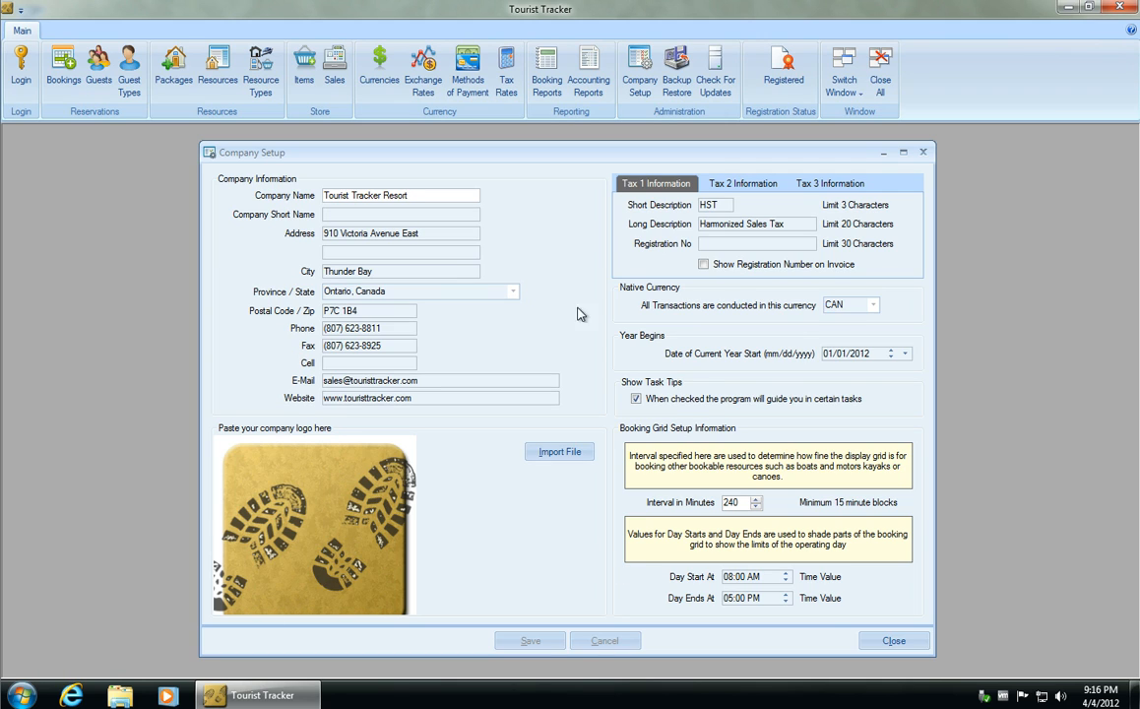
{"action": "left_click", "coordinate": [871, 641]}
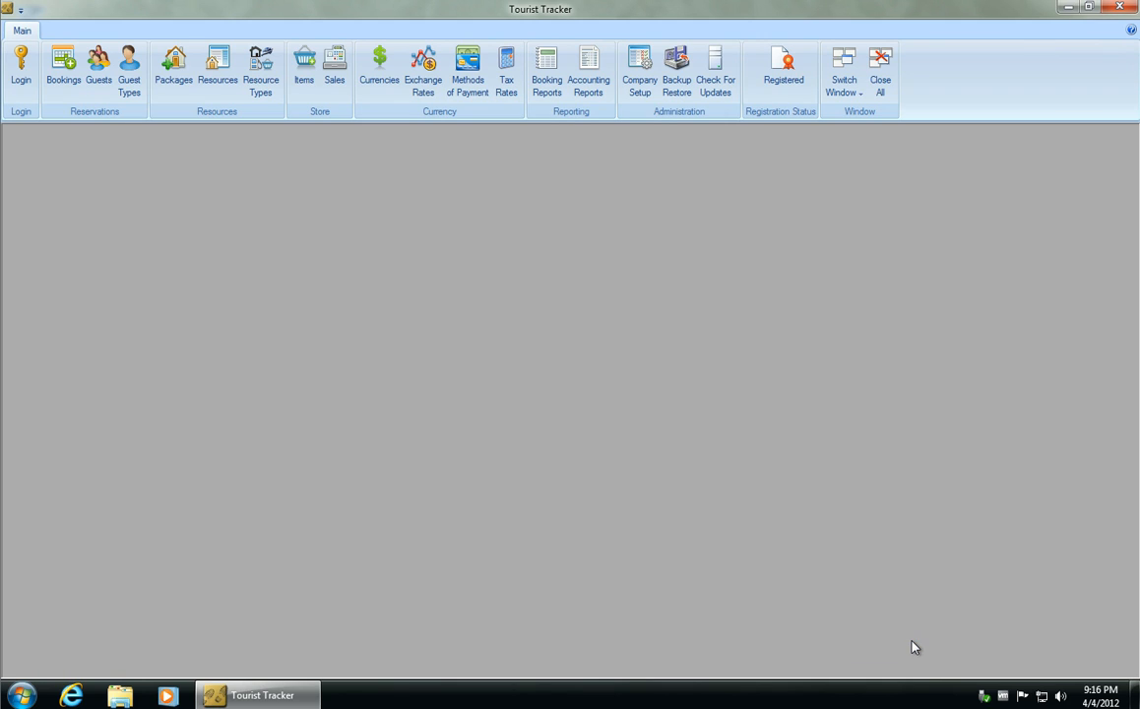
- Open the bookings grid and look at the date choices for the start of the availability display
{"action": "left_click", "coordinate": [67, 66]}
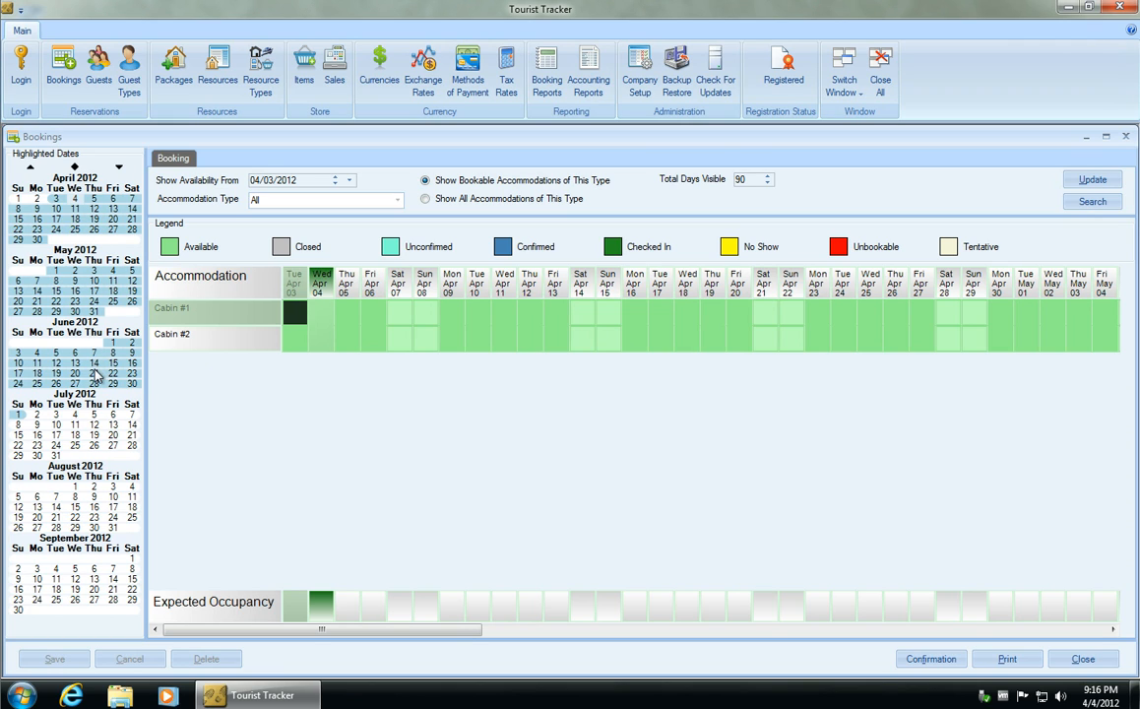
{"action": "left_click", "coordinate": [350, 180]}
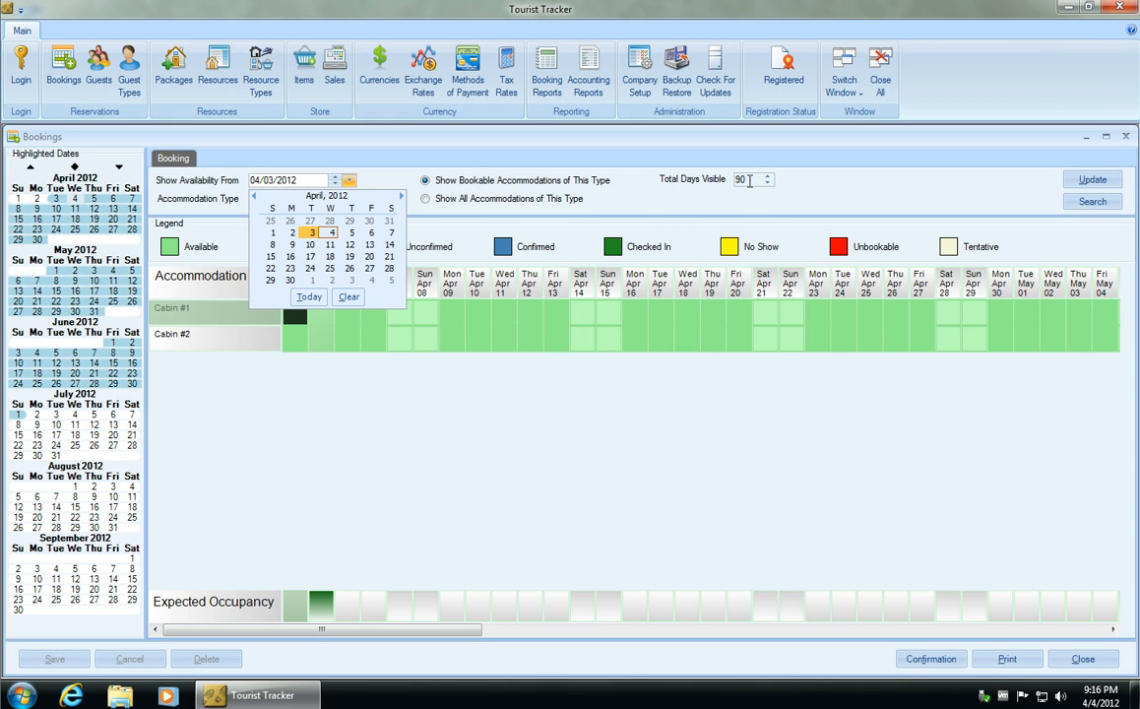
{"action": "left_click", "coordinate": [814, 194]}
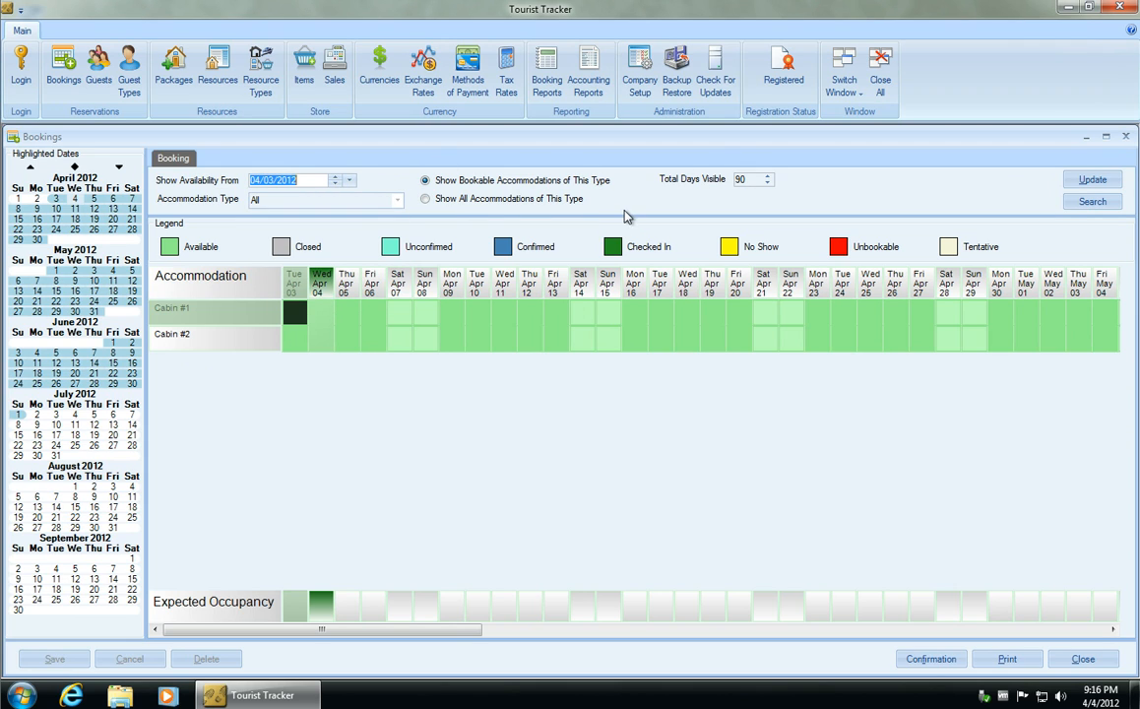
{"action": "left_click", "coordinate": [1090, 190]}
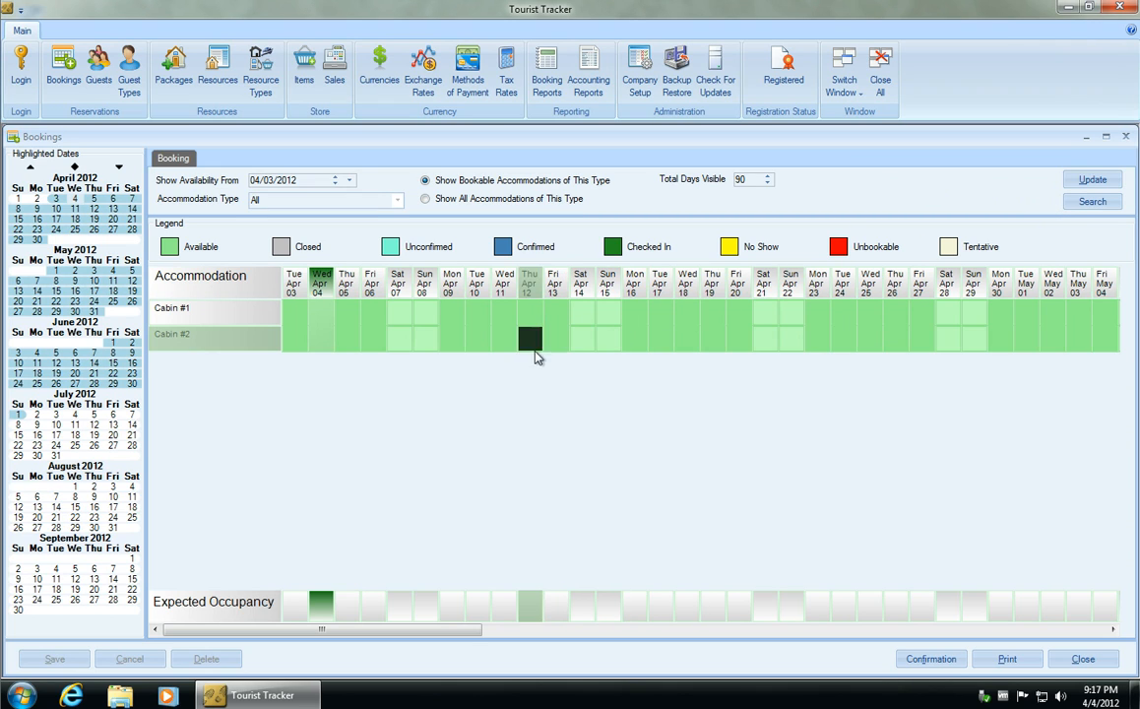
- Add a two-night booking for Cabin #1 from 4/6/2012 to 4/7/2012
{"action": "left_click", "coordinate": [377, 318]}
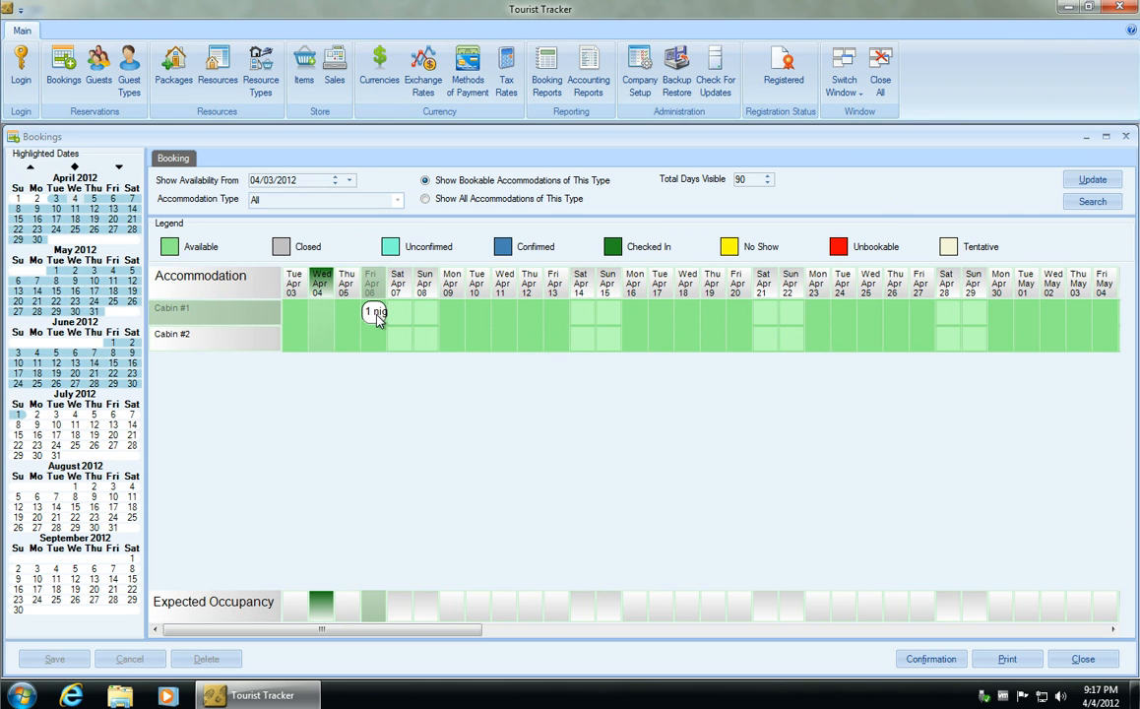
{"action": "left_click_drag", "start_coordinate": [377, 318], "coordinate": [408, 315]}
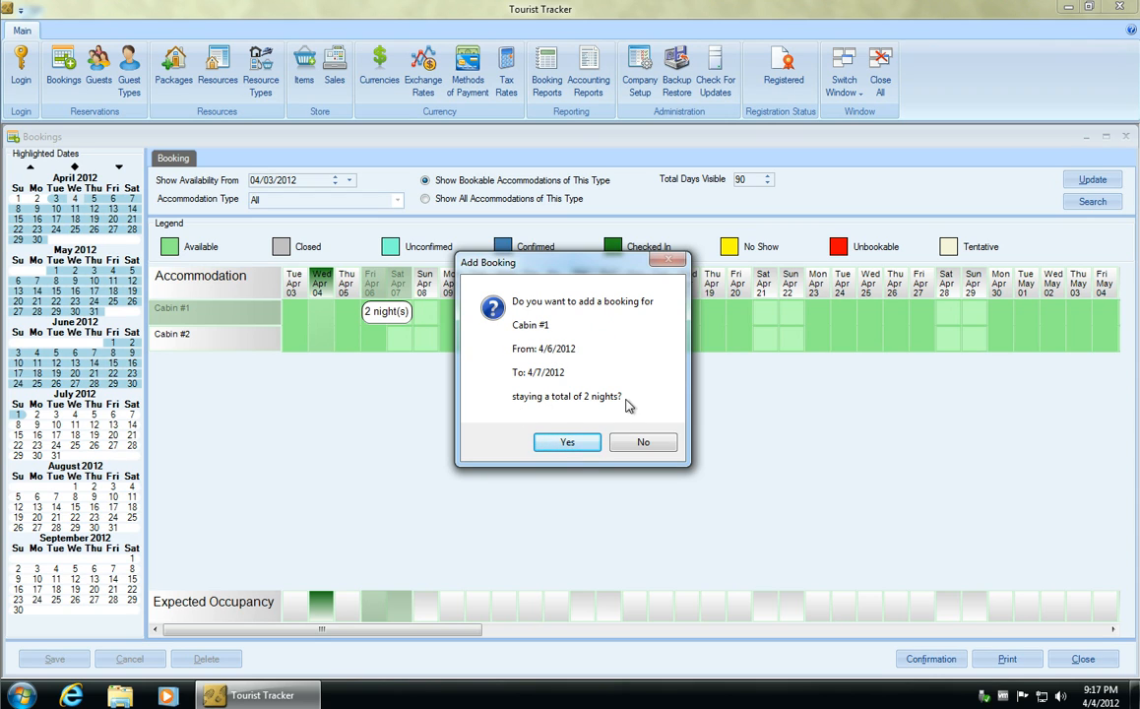
{"action": "left_click", "coordinate": [571, 448]}
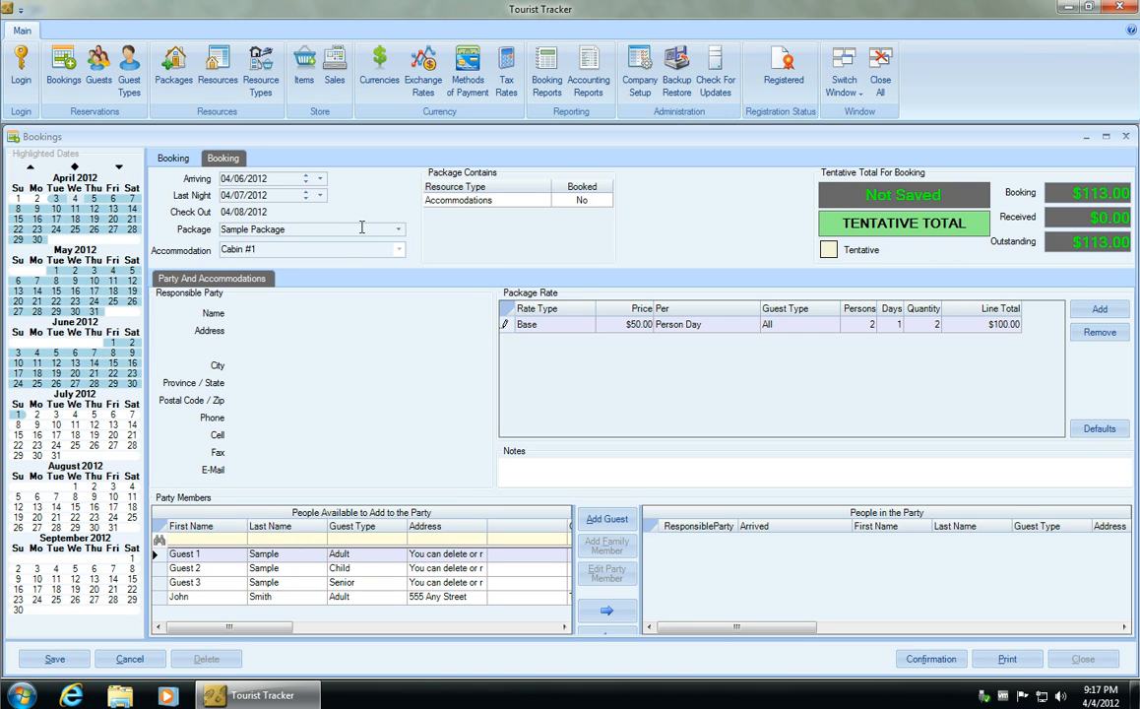
- Assign the Great Weekend Getaway package to the booking and add the last available adult guest to the party as responsible party
{"action": "left_click", "coordinate": [400, 230]}
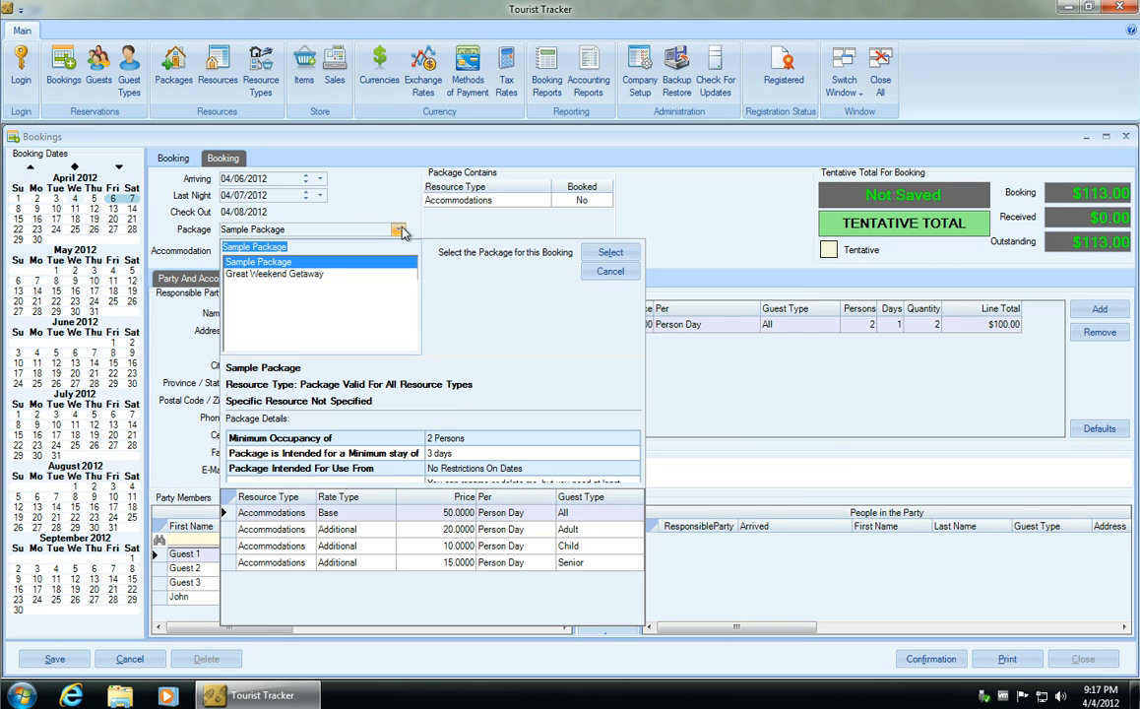
{"action": "left_click", "coordinate": [331, 275]}
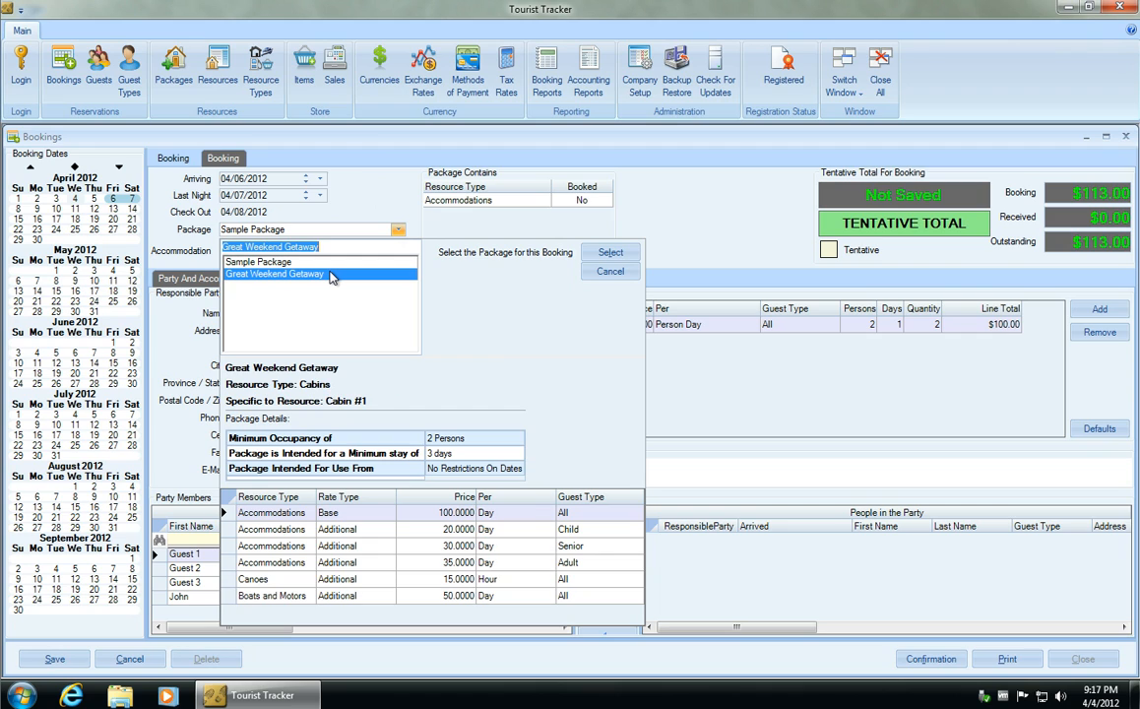
{"action": "left_click", "coordinate": [611, 253]}
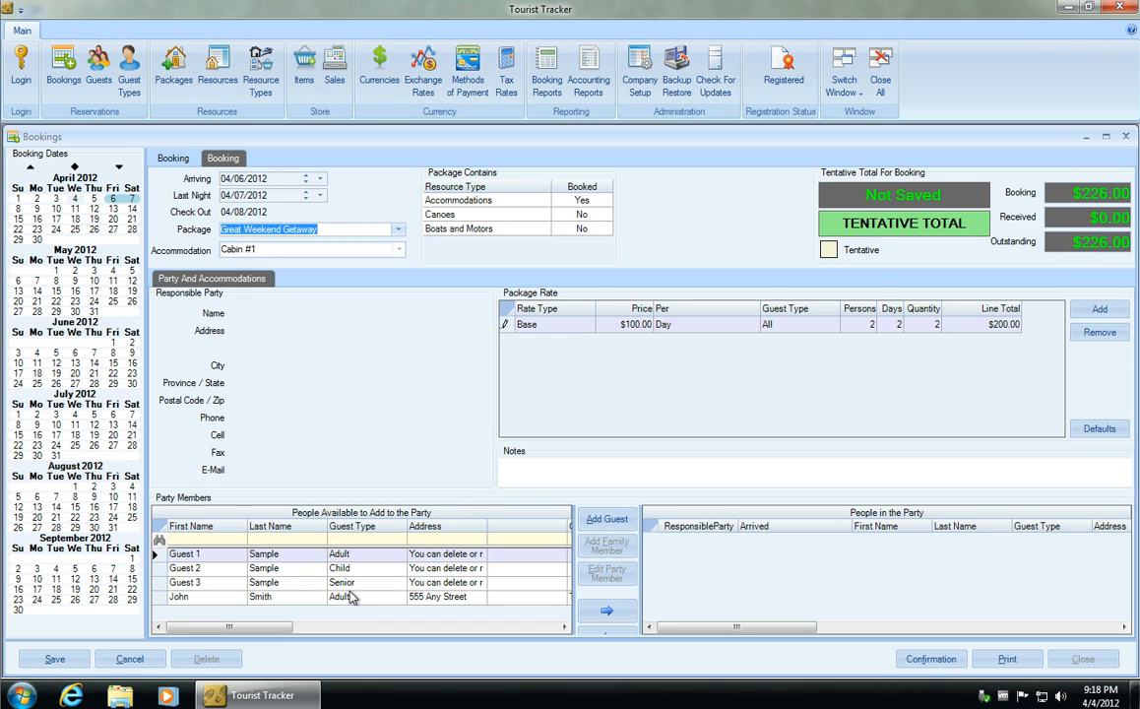
{"action": "left_click", "coordinate": [294, 599]}
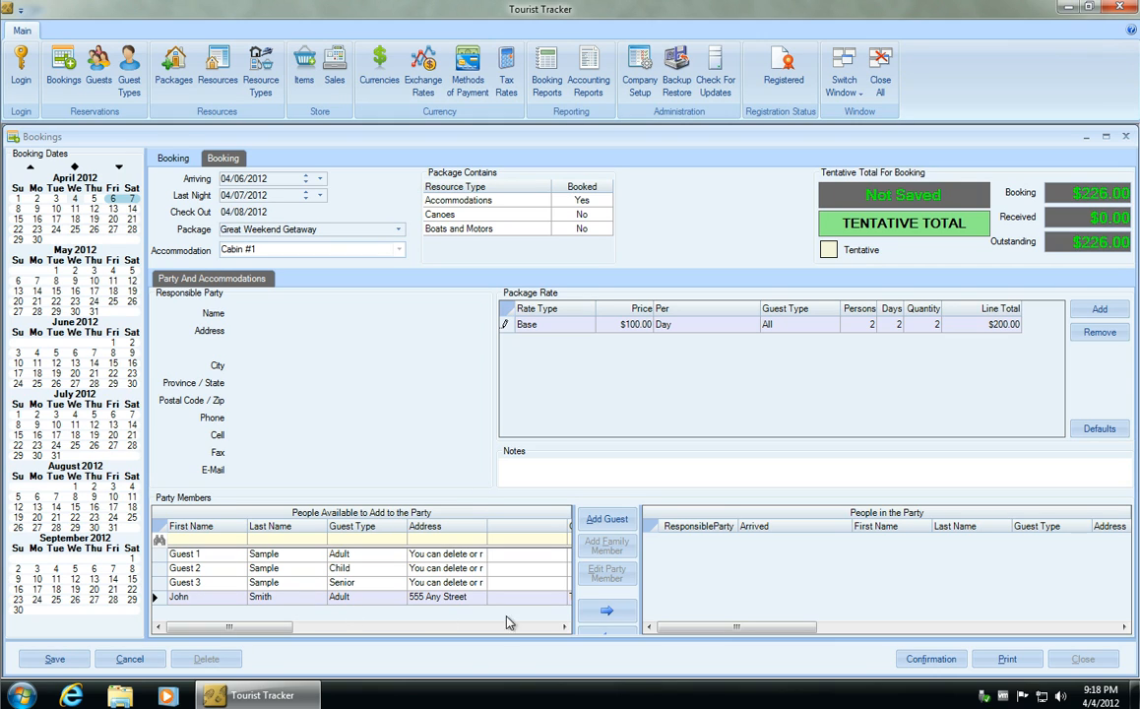
{"action": "left_click", "coordinate": [605, 614]}
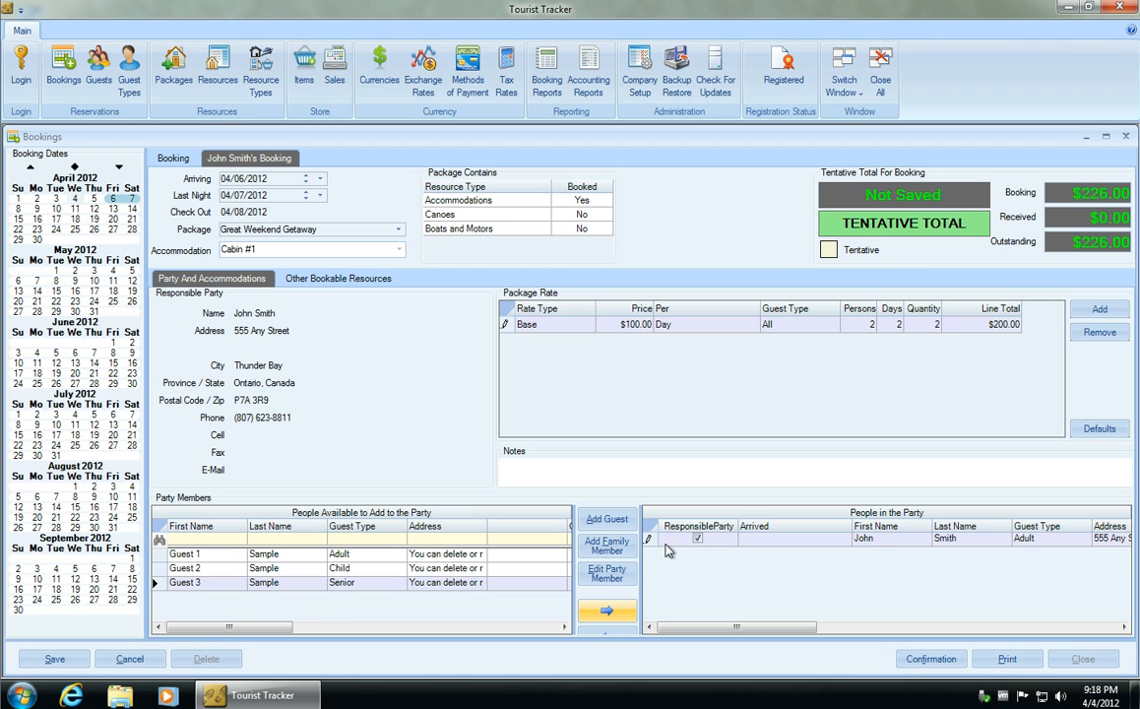
{"action": "left_click", "coordinate": [611, 520]}
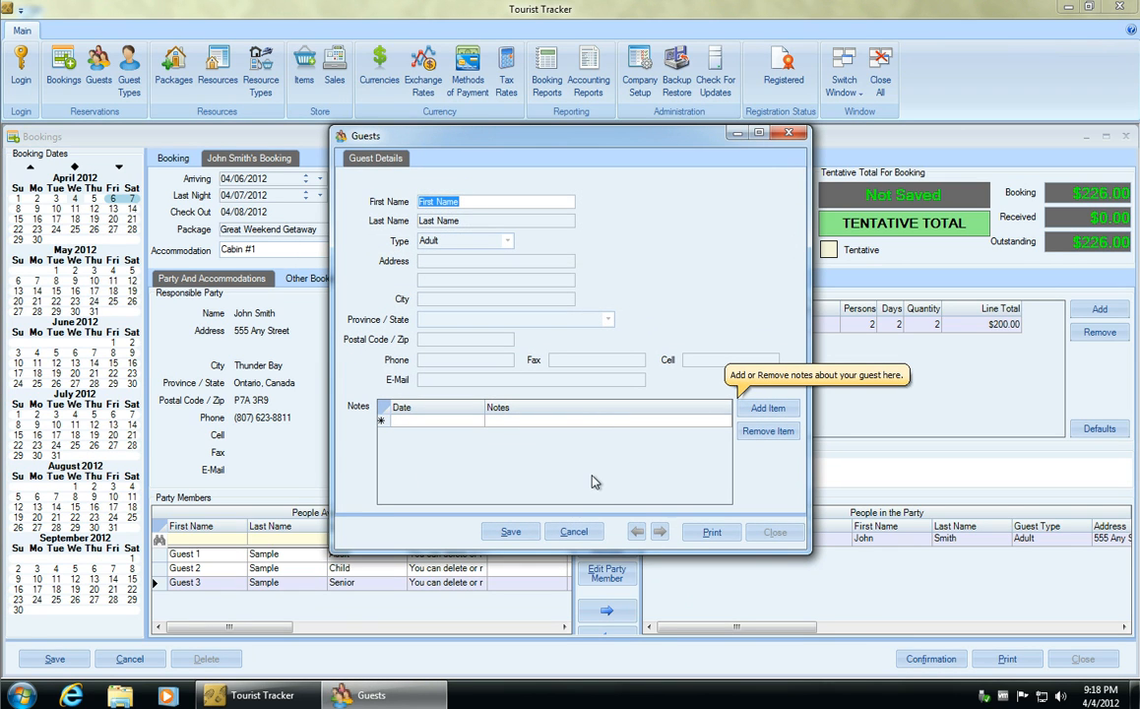
{"action": "left_click", "coordinate": [596, 537]}
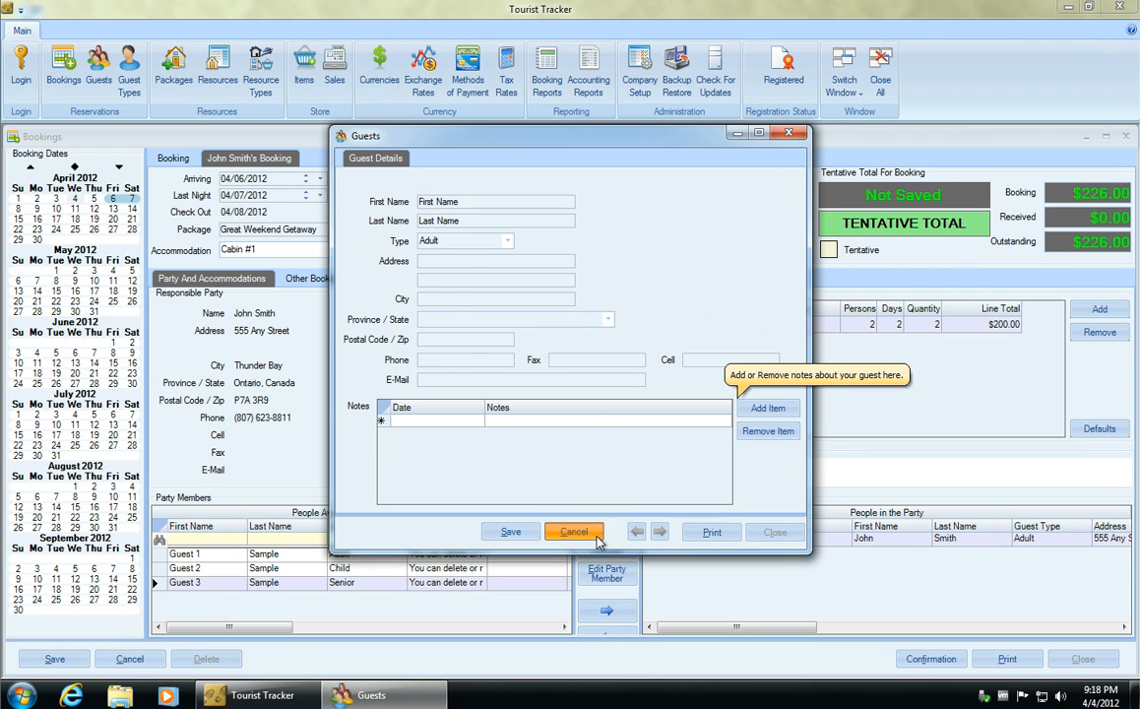
{"action": "left_click", "coordinate": [792, 135]}
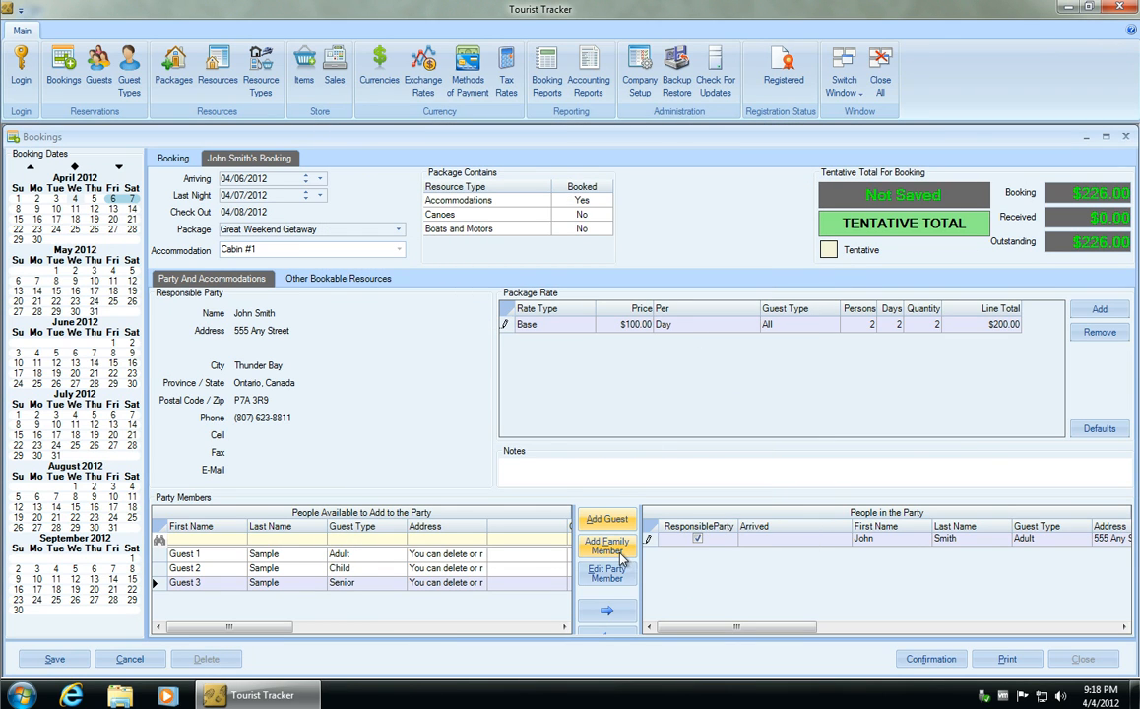
- Add an adult family member of the responsible party to the booking, entering only the first name, and save the guest
{"action": "left_click", "coordinate": [607, 547]}
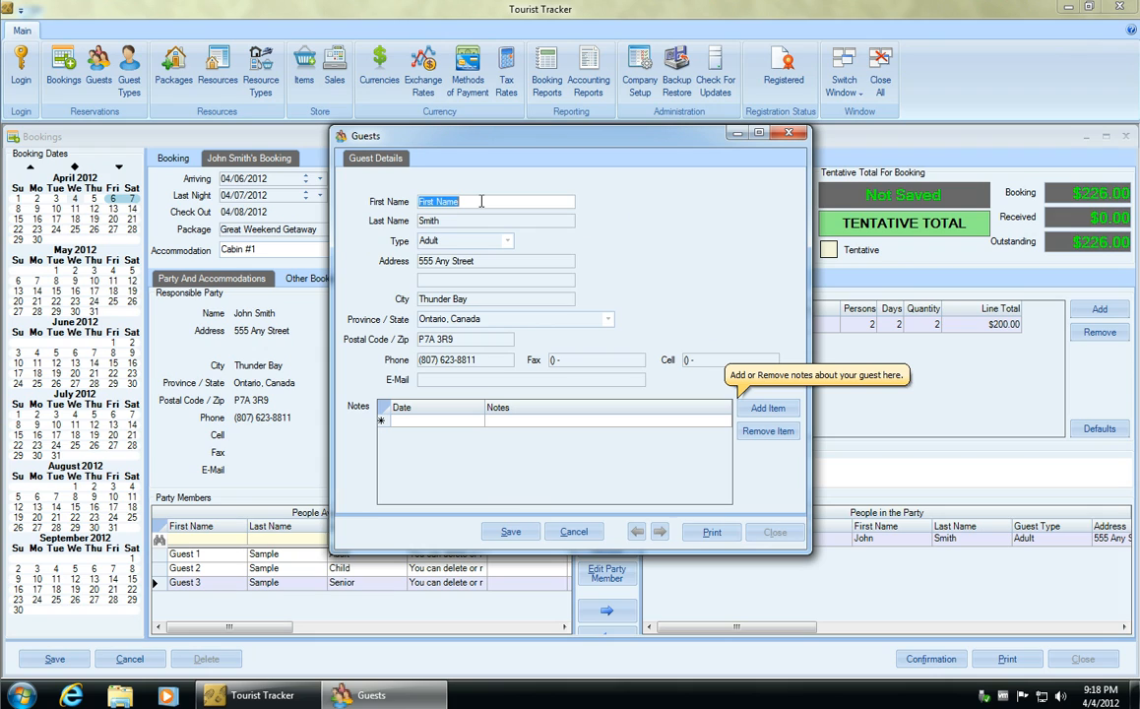
{"action": "type", "text": "Sar"}
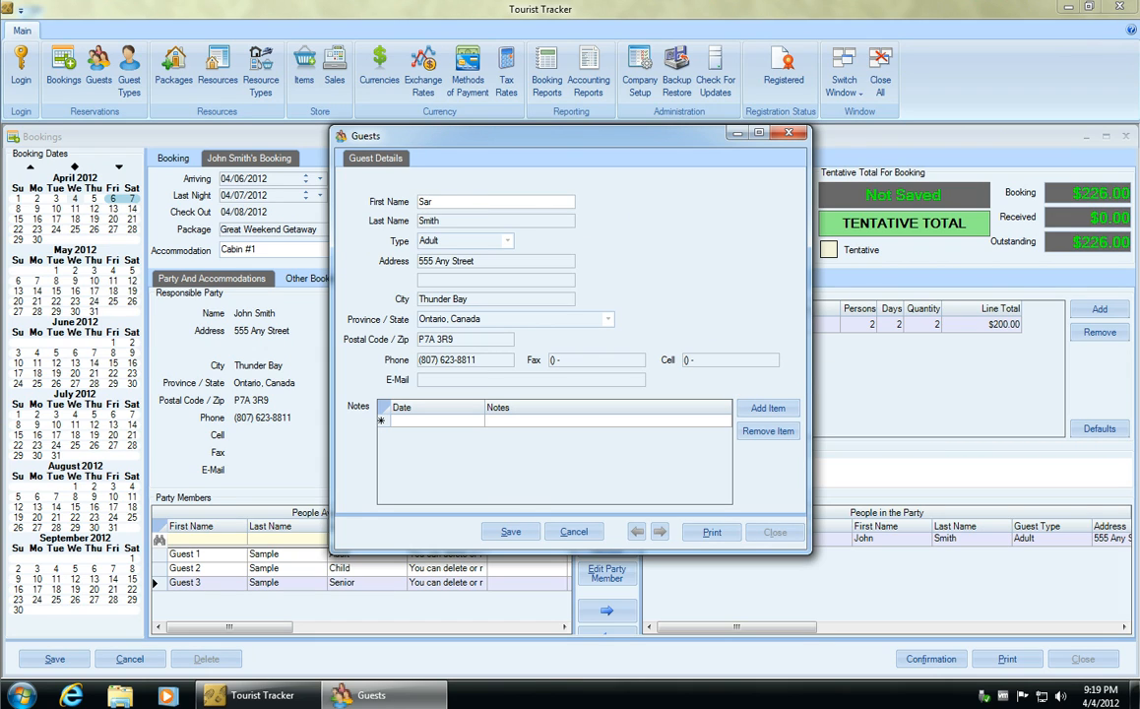
{"action": "type", "text": "ah"}
{"action": "left_click", "coordinate": [522, 535]}
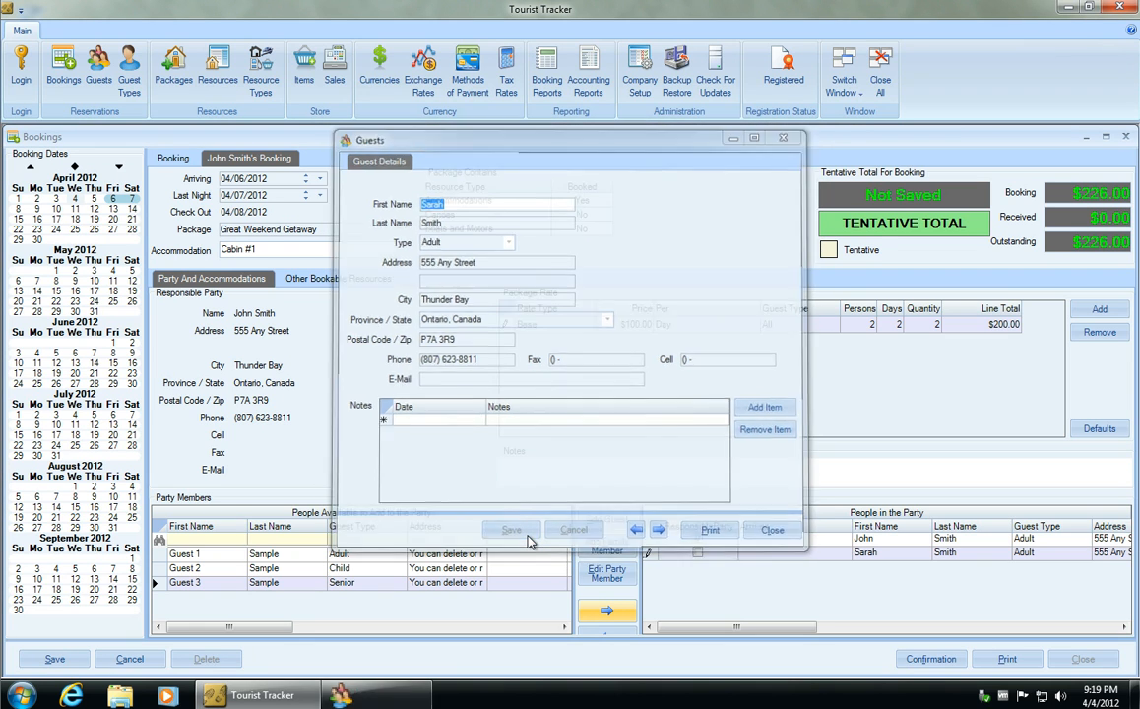
- Add another family member with a first name and guest type Child, and save both the guest and the booking
{"action": "left_click", "coordinate": [608, 547]}
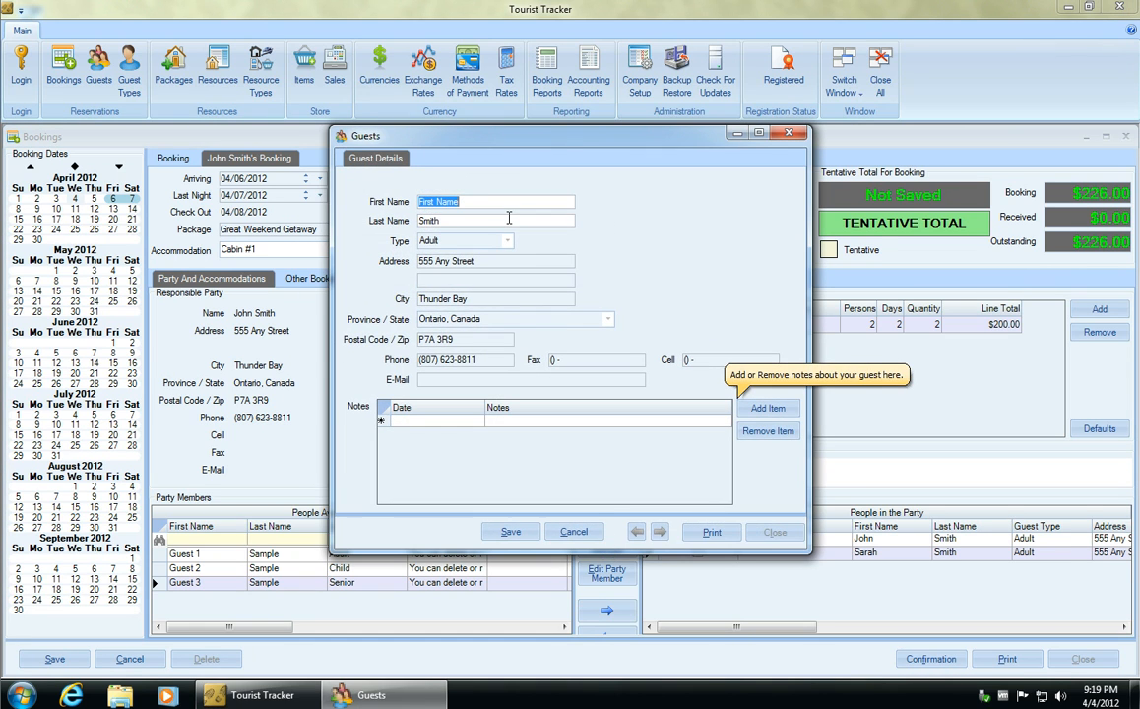
{"action": "type", "text": "John Jr."}
{"action": "left_click", "coordinate": [507, 240]}
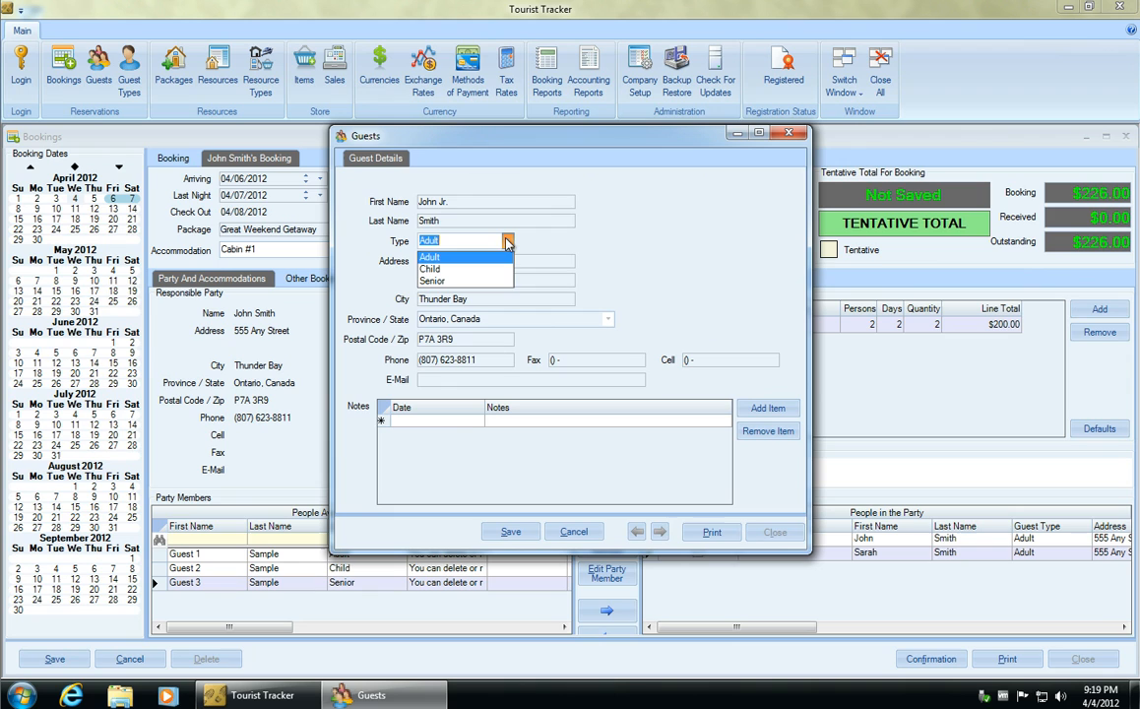
{"action": "left_click", "coordinate": [467, 276]}
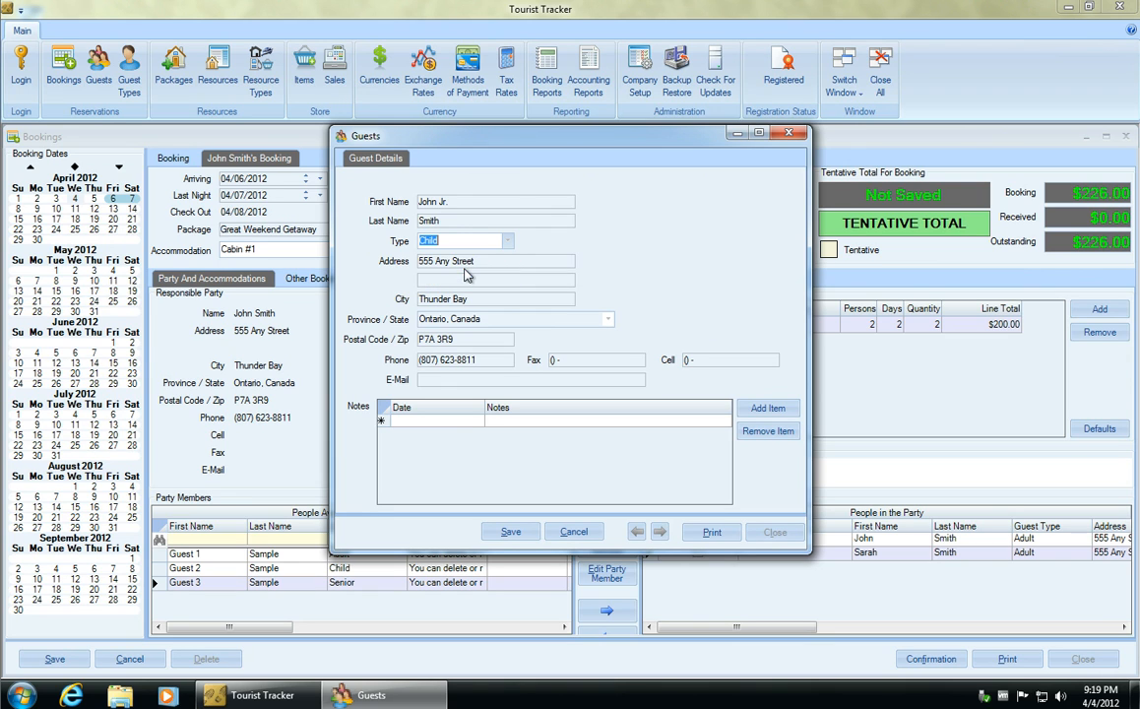
{"action": "left_click", "coordinate": [520, 532]}
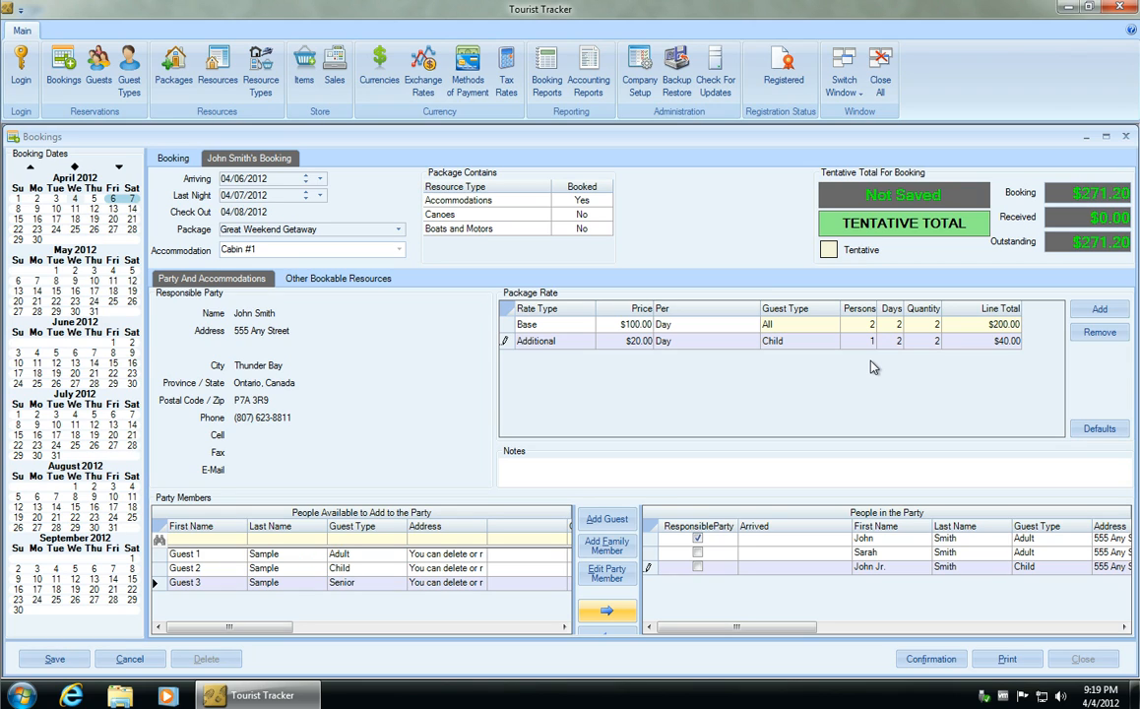
{"action": "left_click", "coordinate": [71, 662]}
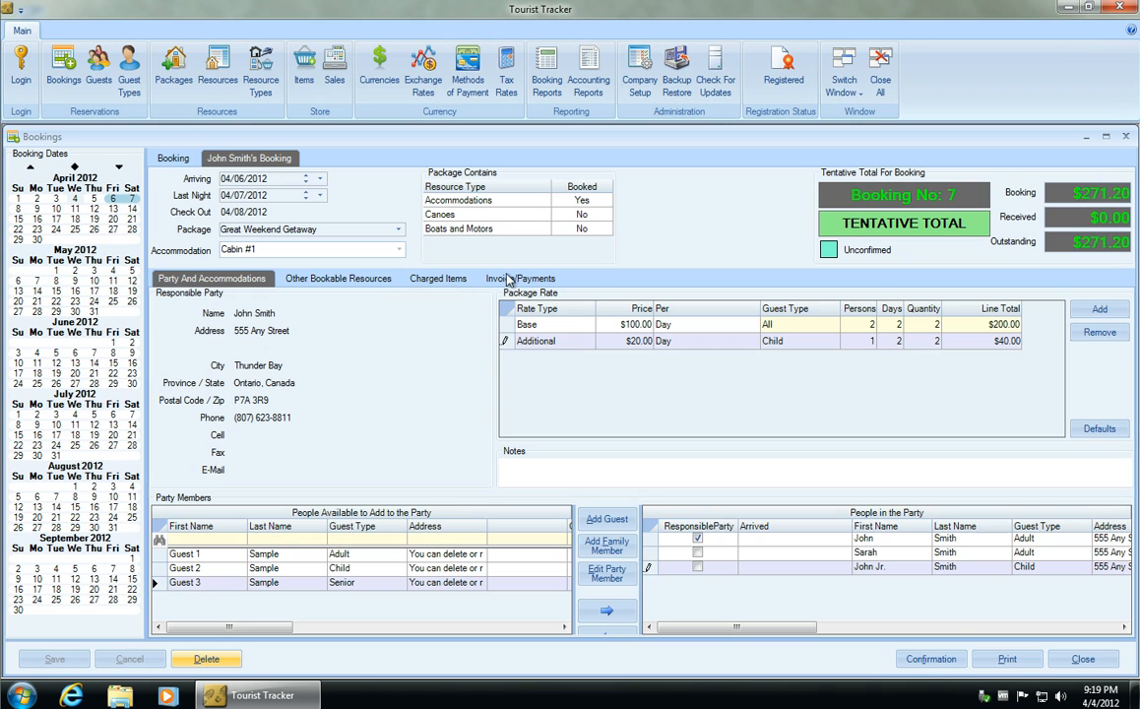
- Examine the booking's other bookable resources, charged items, and invoice and payment details
{"action": "left_click", "coordinate": [362, 281]}
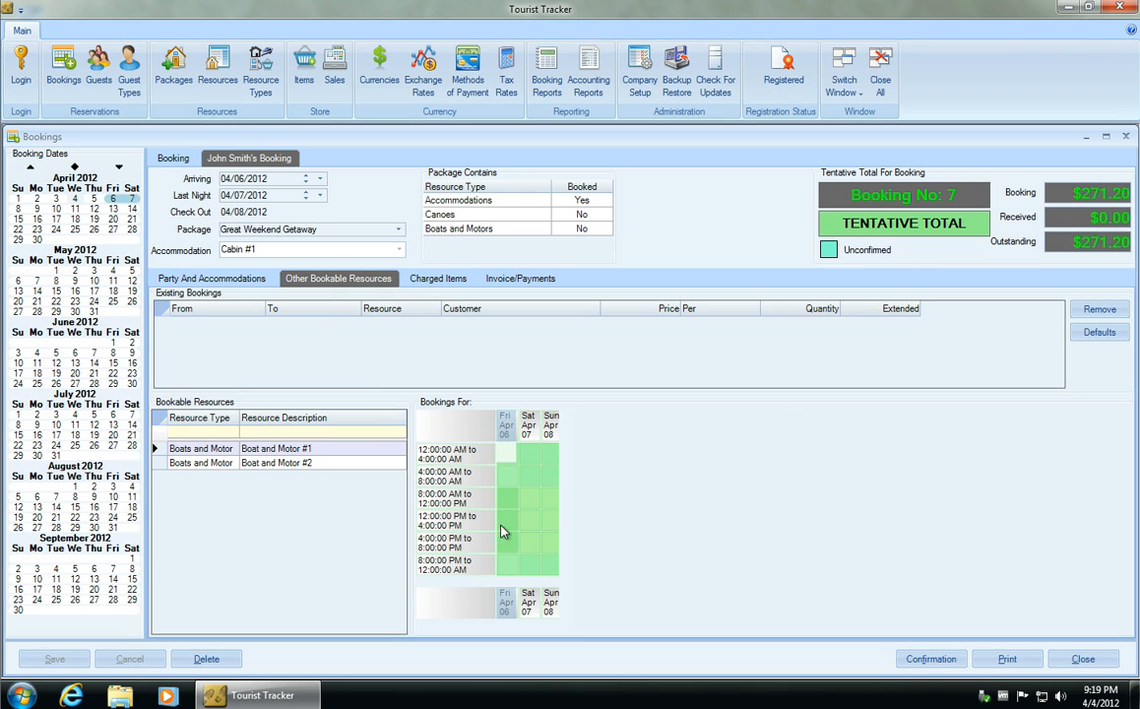
{"action": "left_click", "coordinate": [549, 499]}
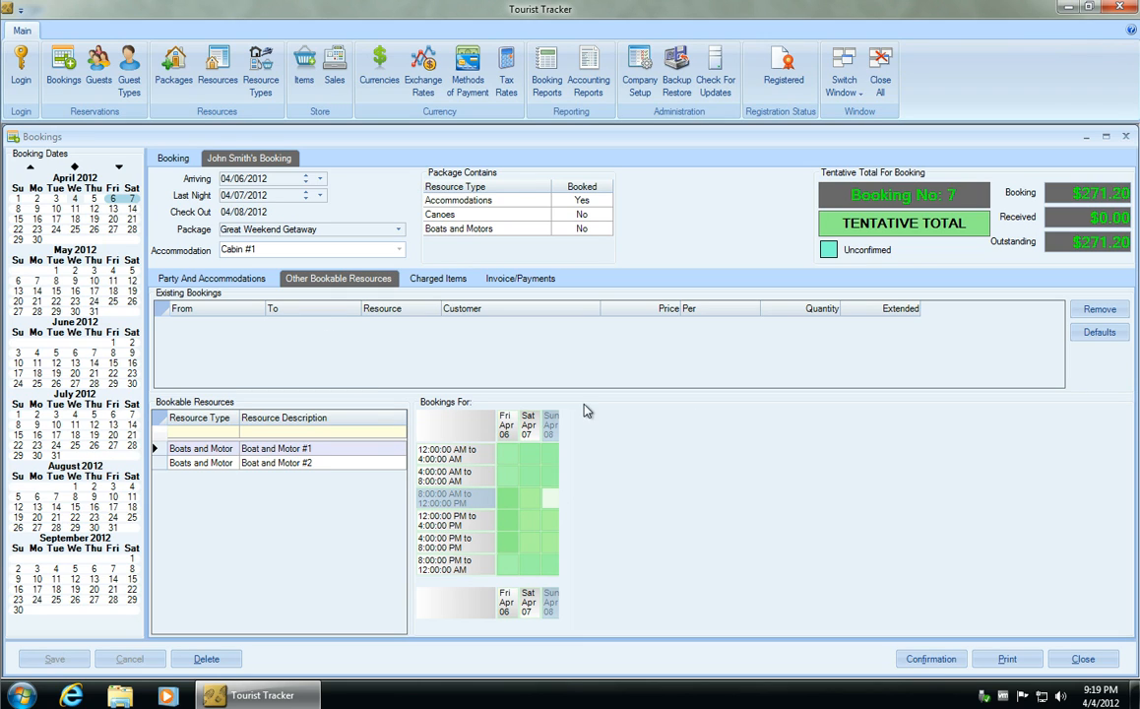
{"action": "left_click", "coordinate": [442, 280]}
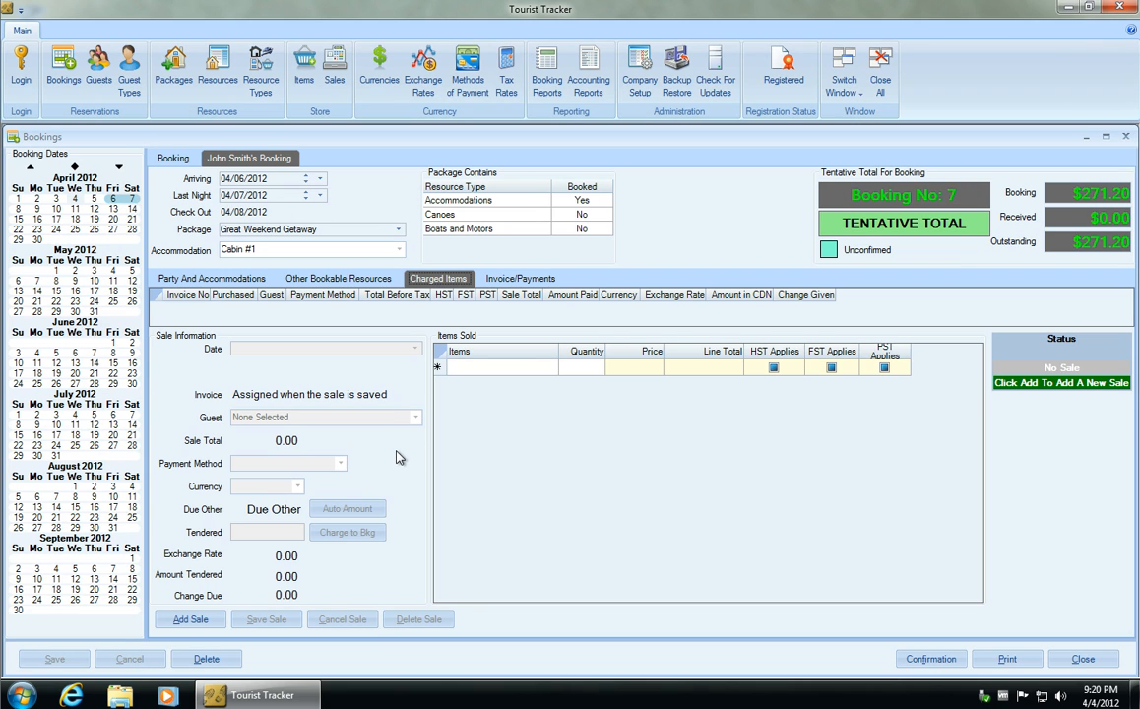
{"action": "left_click", "coordinate": [537, 282]}
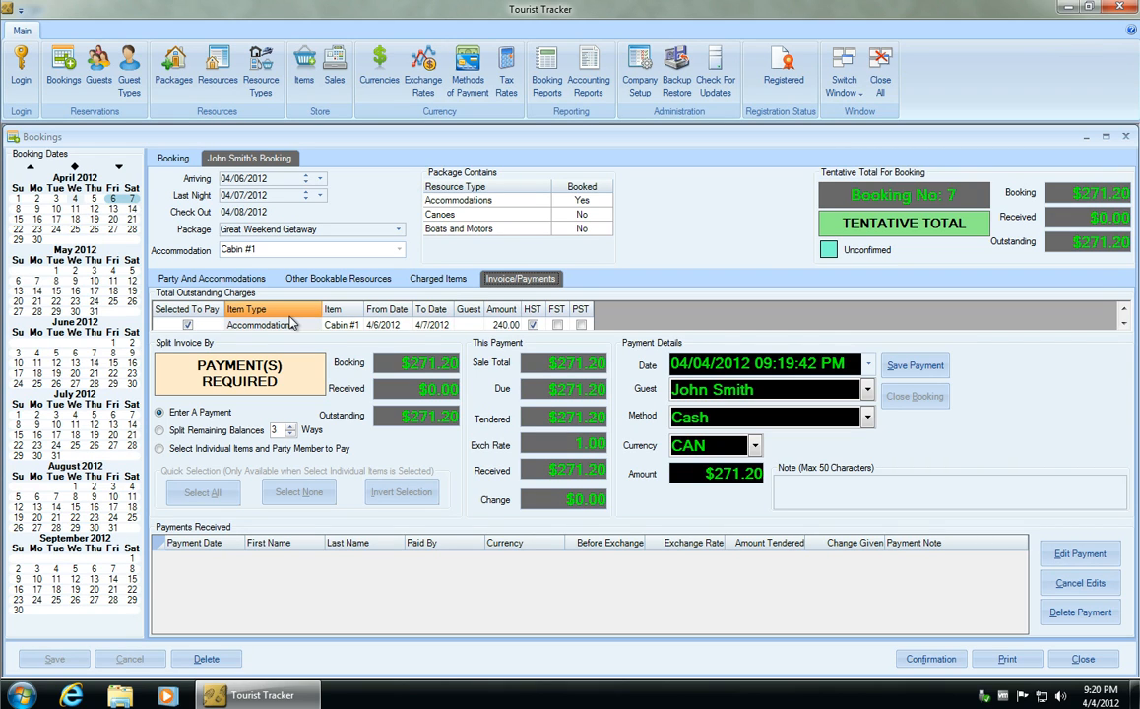
- Minimize the ribbon and extend the Bookings window down to the taskbar to show all outstanding charges
{"action": "right_click", "coordinate": [23, 34]}
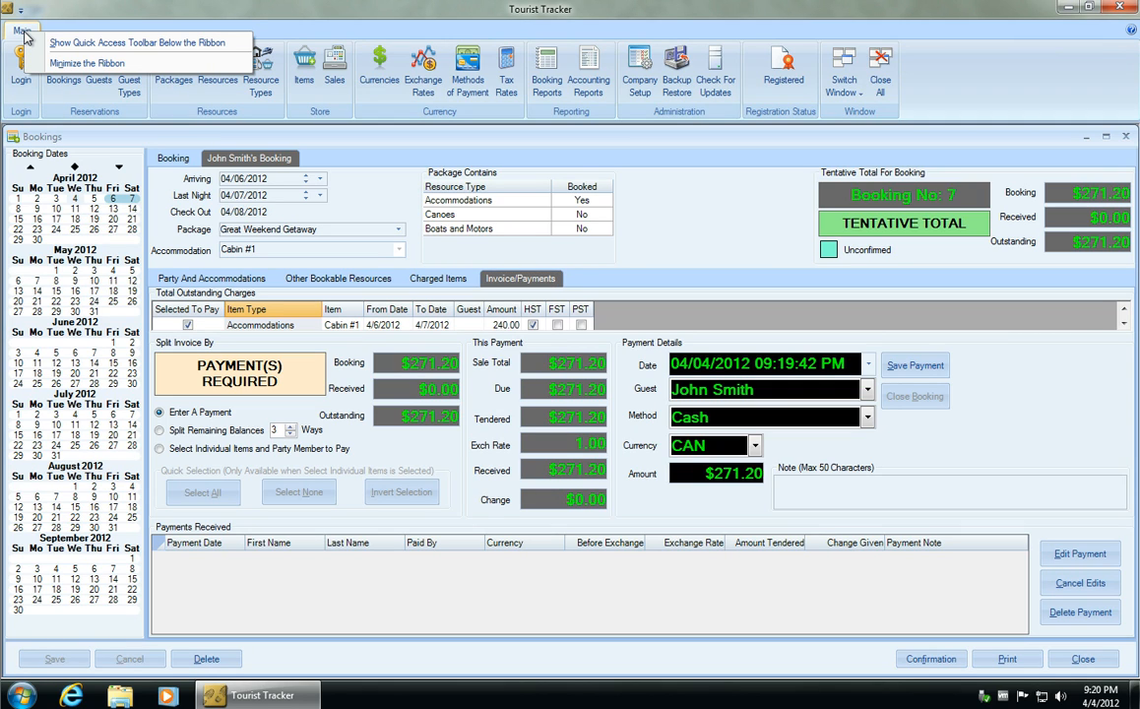
{"action": "left_click", "coordinate": [69, 64]}
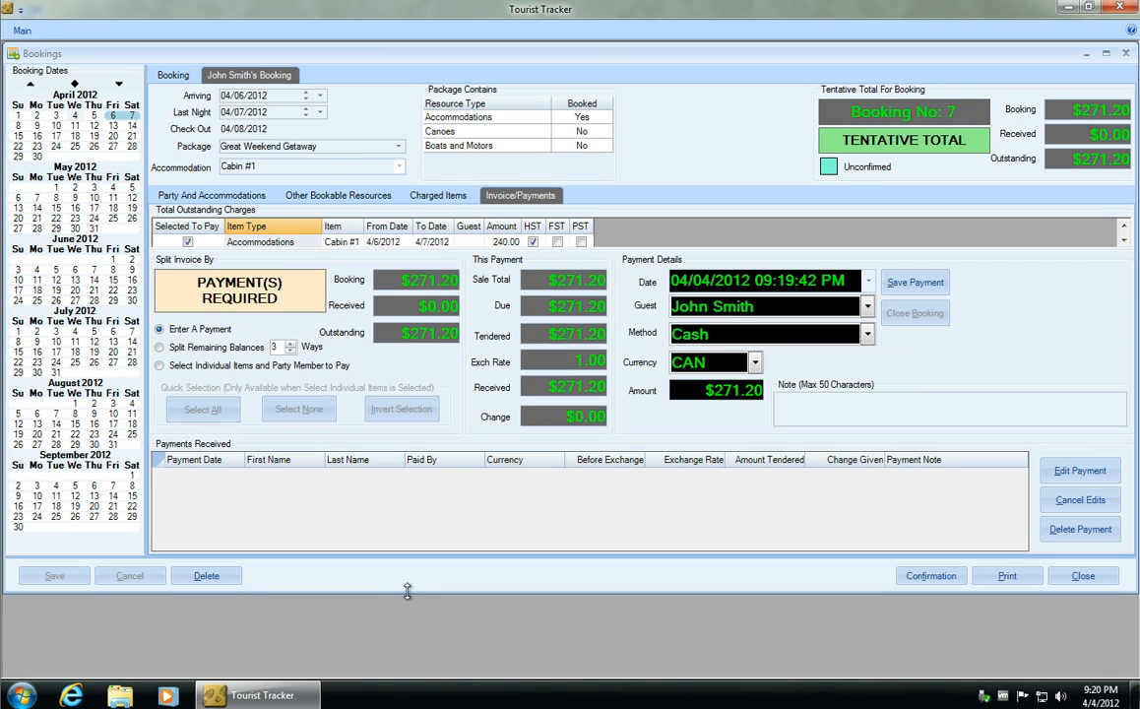
{"action": "left_click_drag", "start_coordinate": [410, 591], "coordinate": [423, 672]}
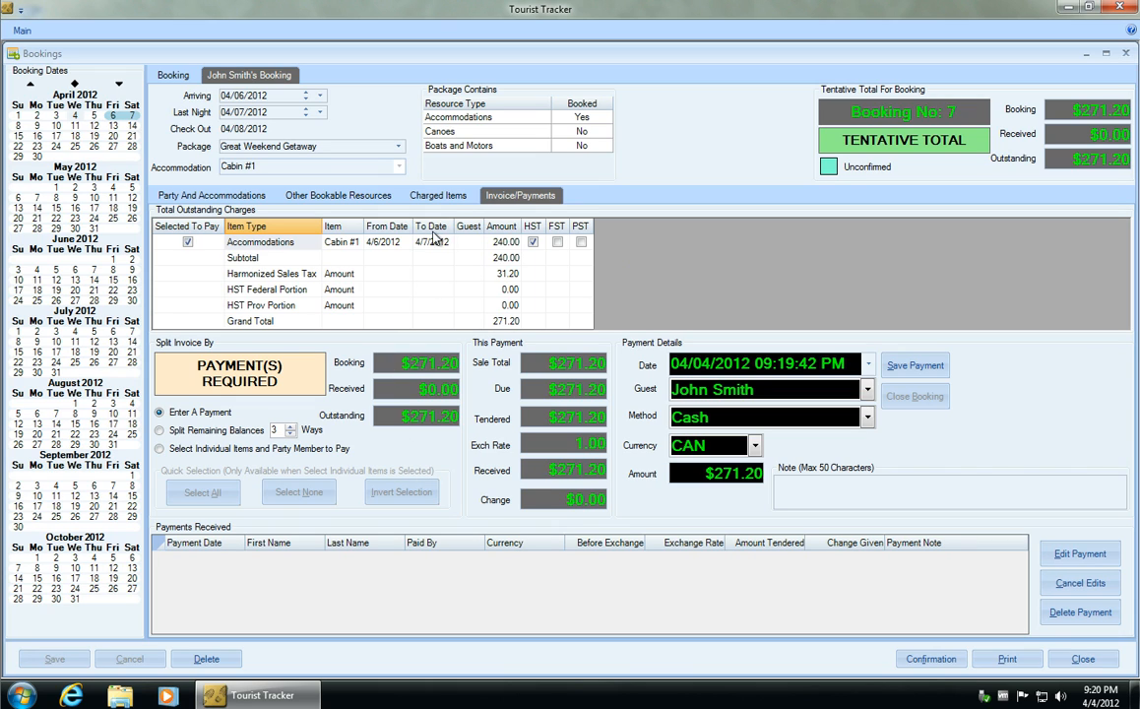
- Review the booking's party members and accommodations, and view the Cabin #1 booking on the availability grid
{"action": "left_click", "coordinate": [229, 196]}
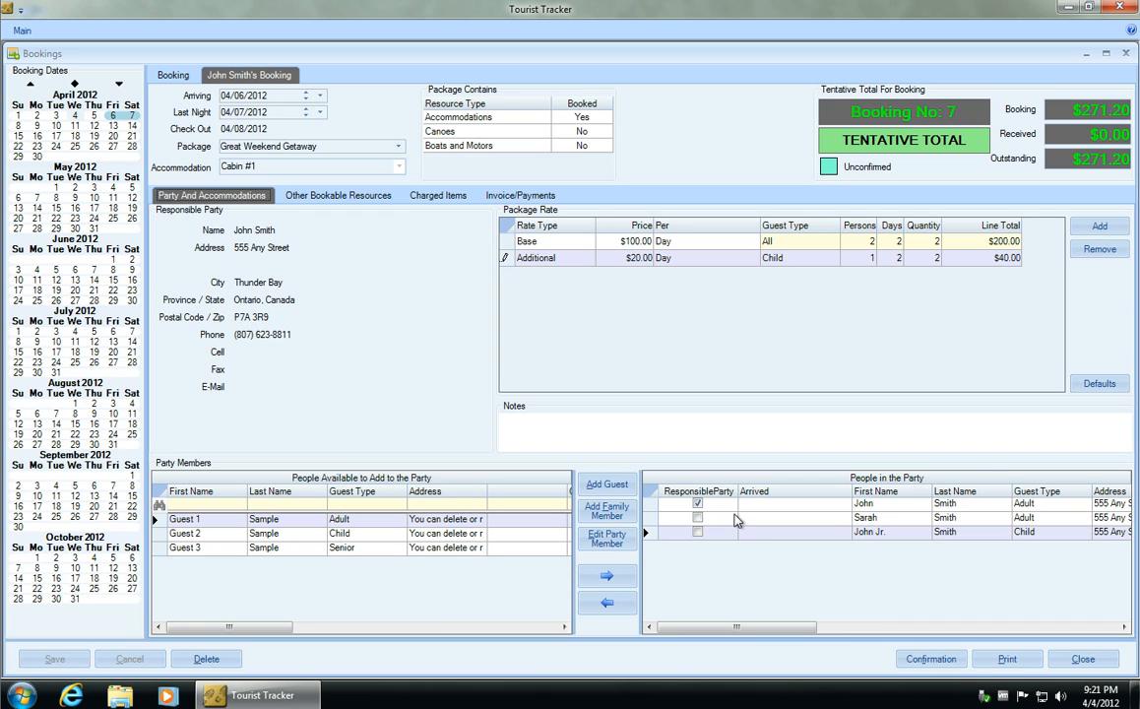
{"action": "left_click", "coordinate": [175, 76]}
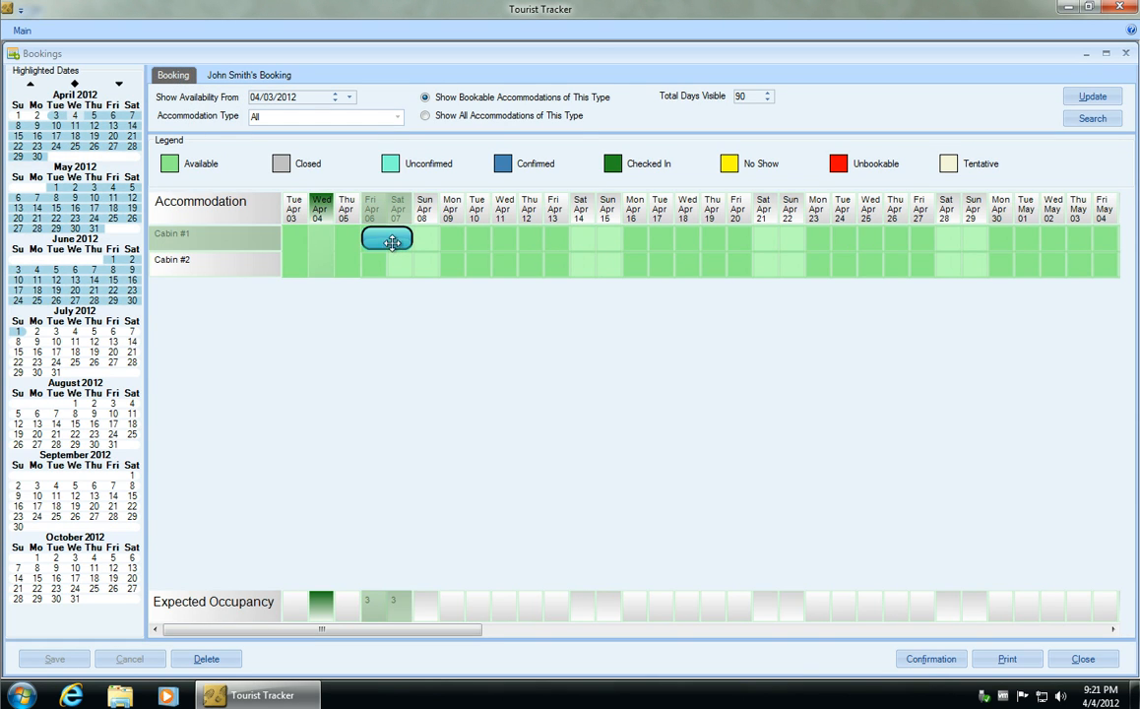
- Move the Cabin #1 booking one day later on the availability grid, to April 7–8, 2012, and save the altered booking
{"action": "mouse_move", "coordinate": [366, 237]}
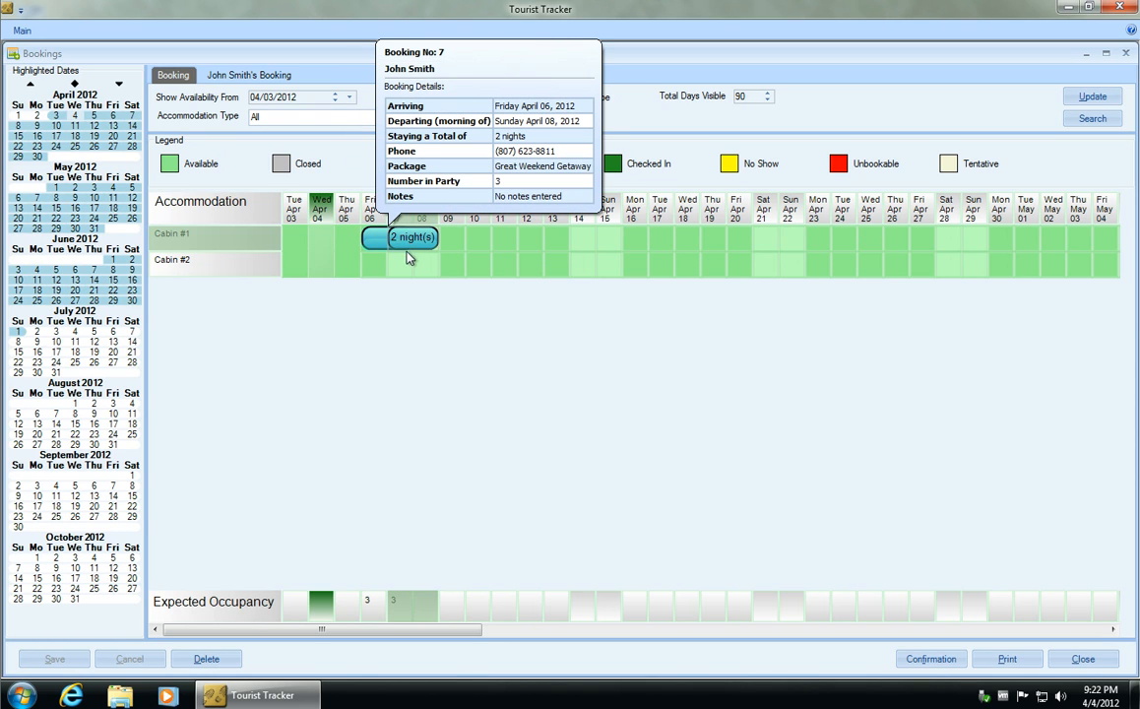
{"action": "left_click_drag", "start_coordinate": [410, 258], "coordinate": [410, 249]}
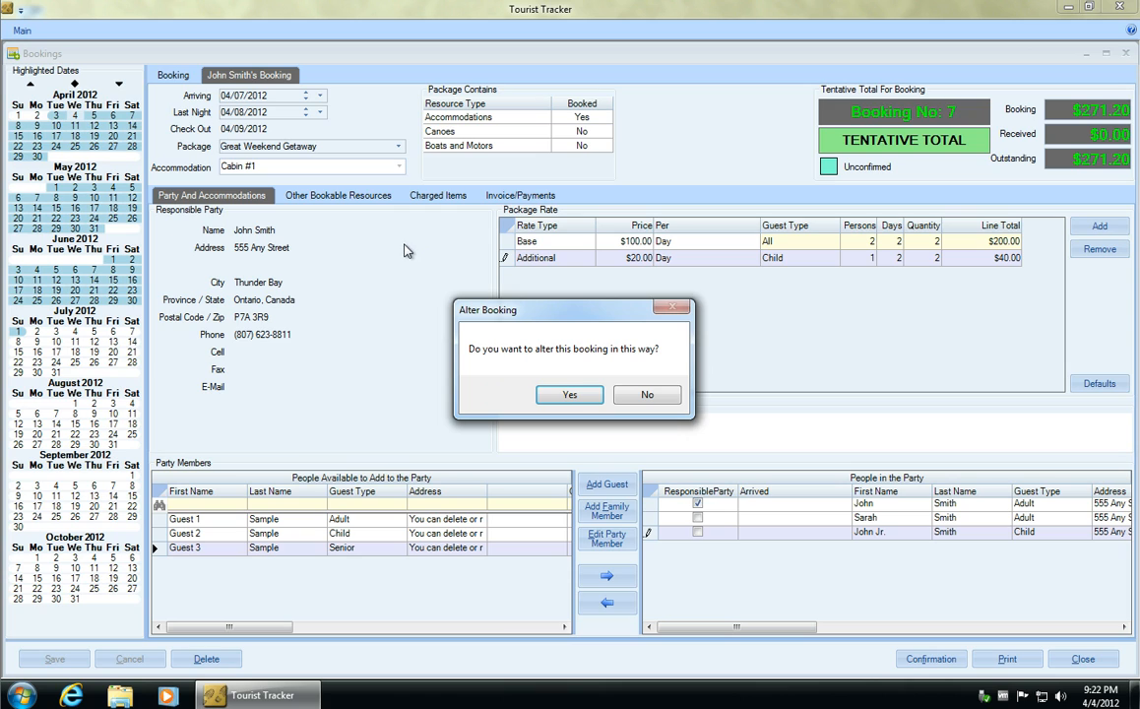
{"action": "left_click", "coordinate": [579, 402]}
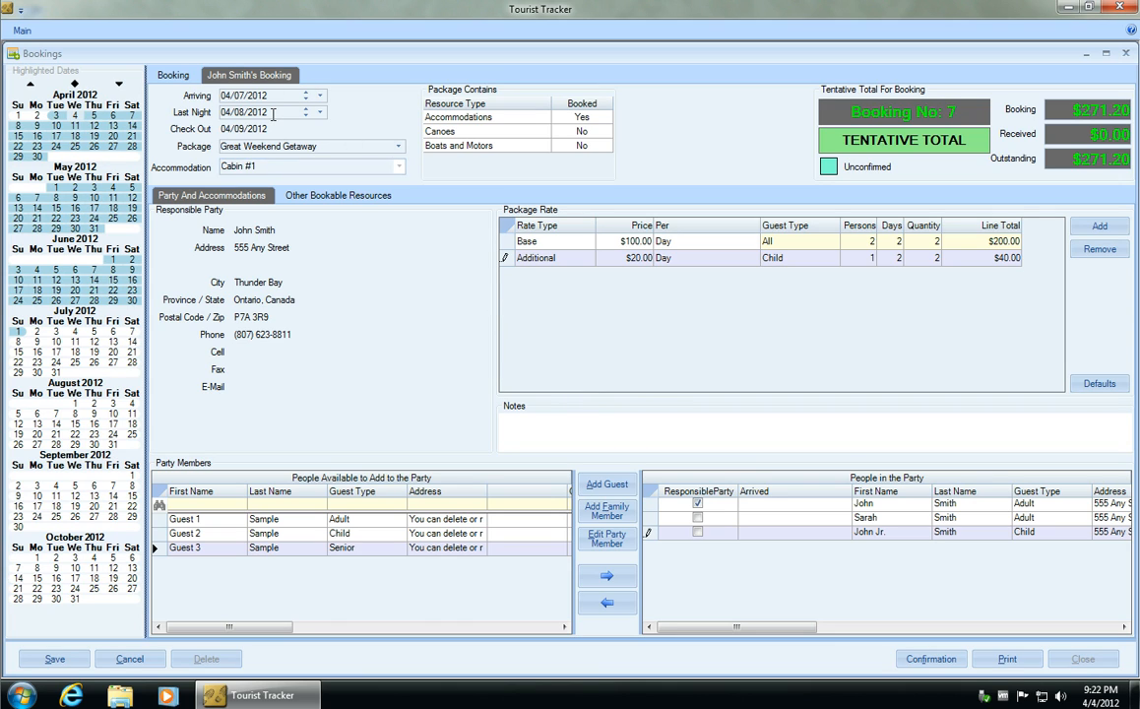
{"action": "left_click", "coordinate": [70, 661]}
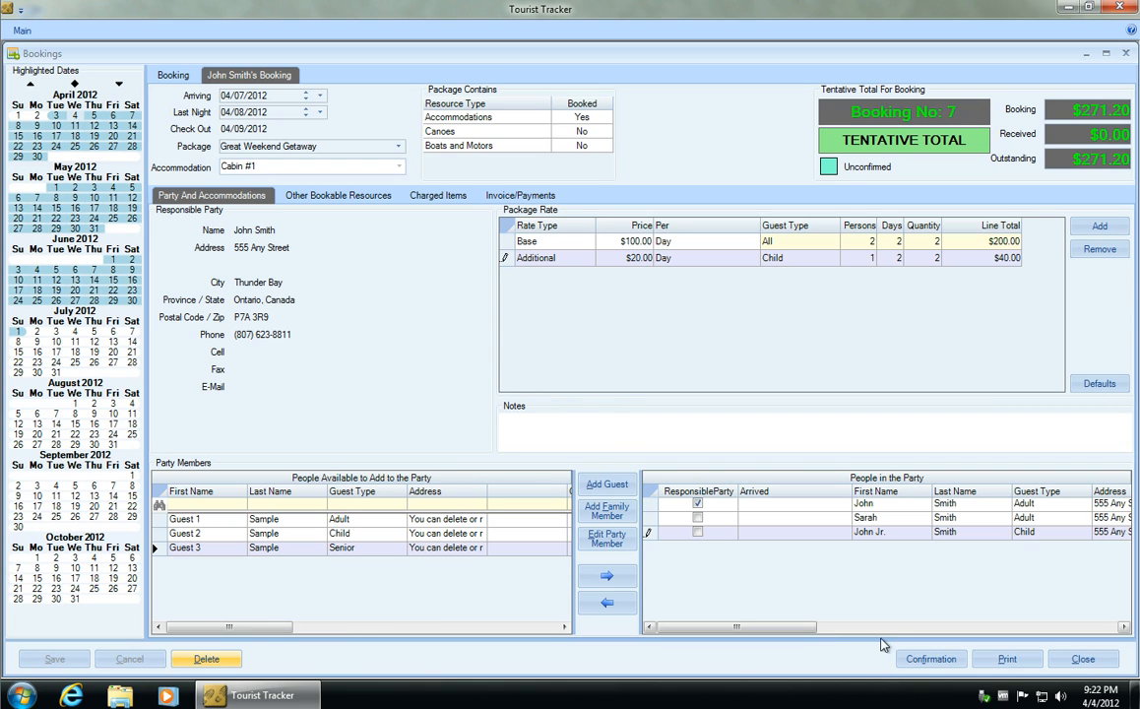
- Preview the booking's confirmation letter, then close the preview and the letter window
{"action": "left_click", "coordinate": [930, 660]}
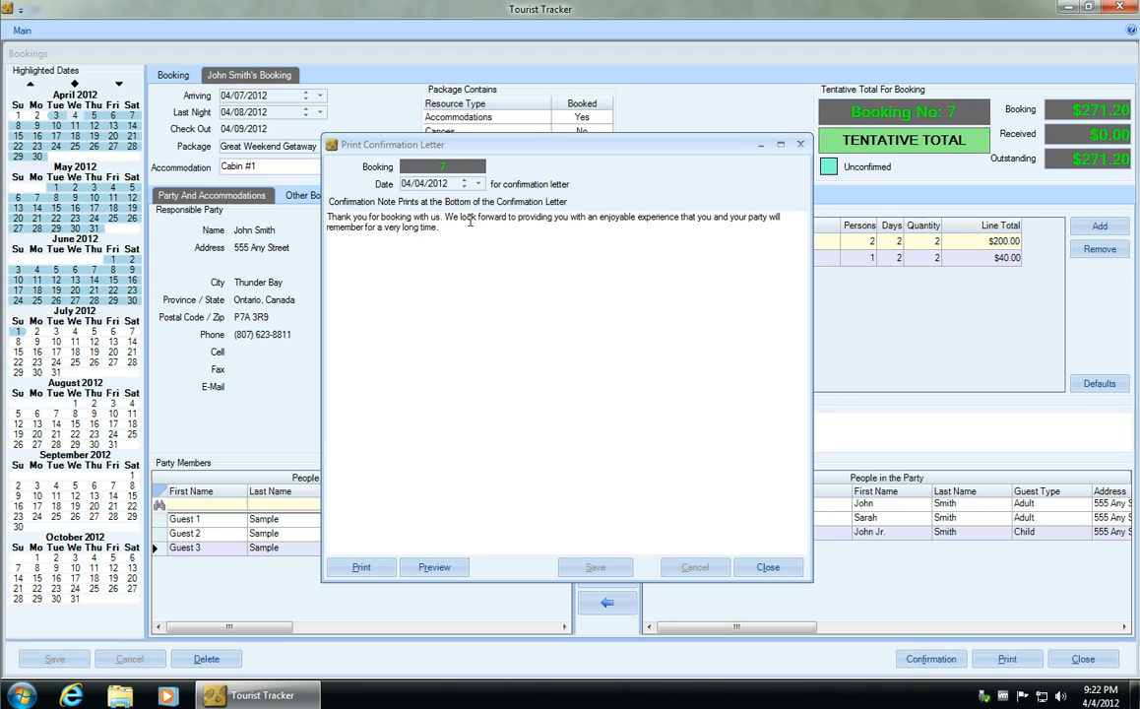
{"action": "left_click", "coordinate": [434, 569]}
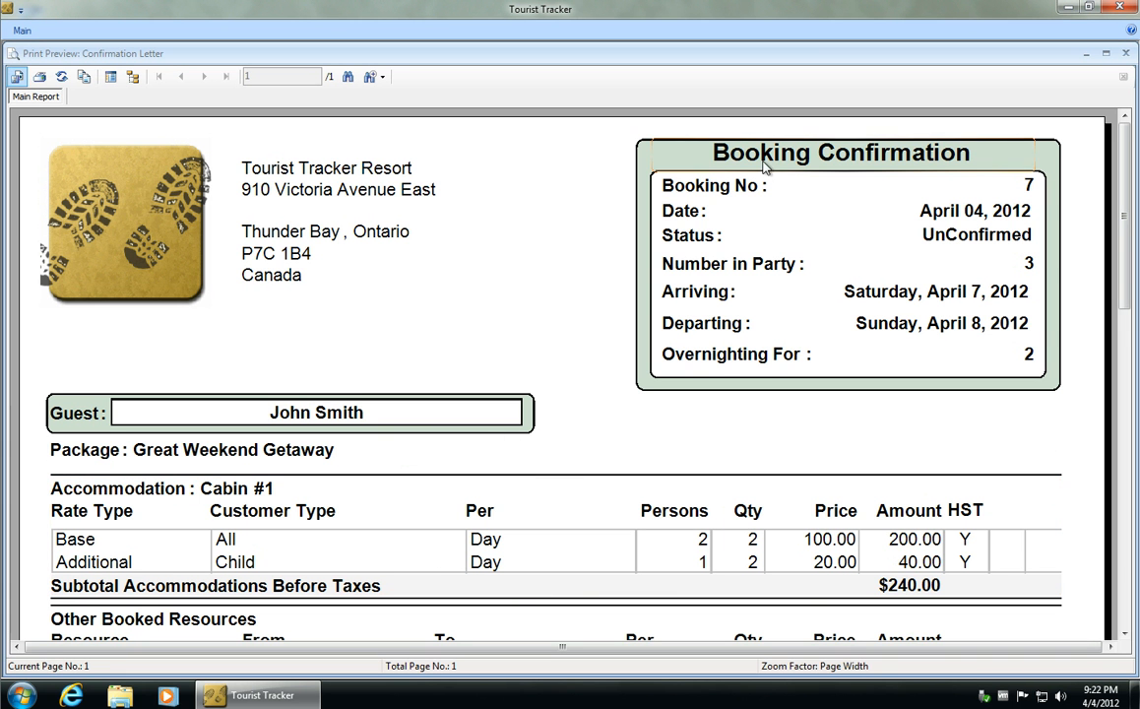
{"action": "left_click_drag", "start_coordinate": [1127, 160], "coordinate": [1121, 128]}
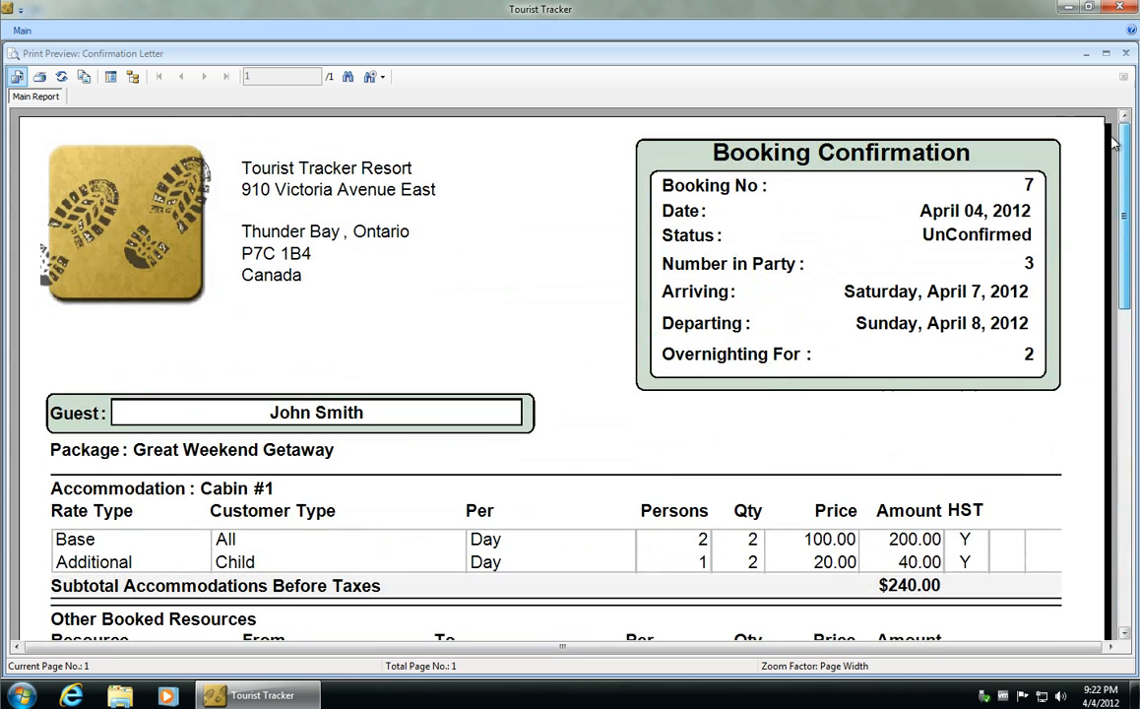
{"action": "left_click", "coordinate": [1123, 56]}
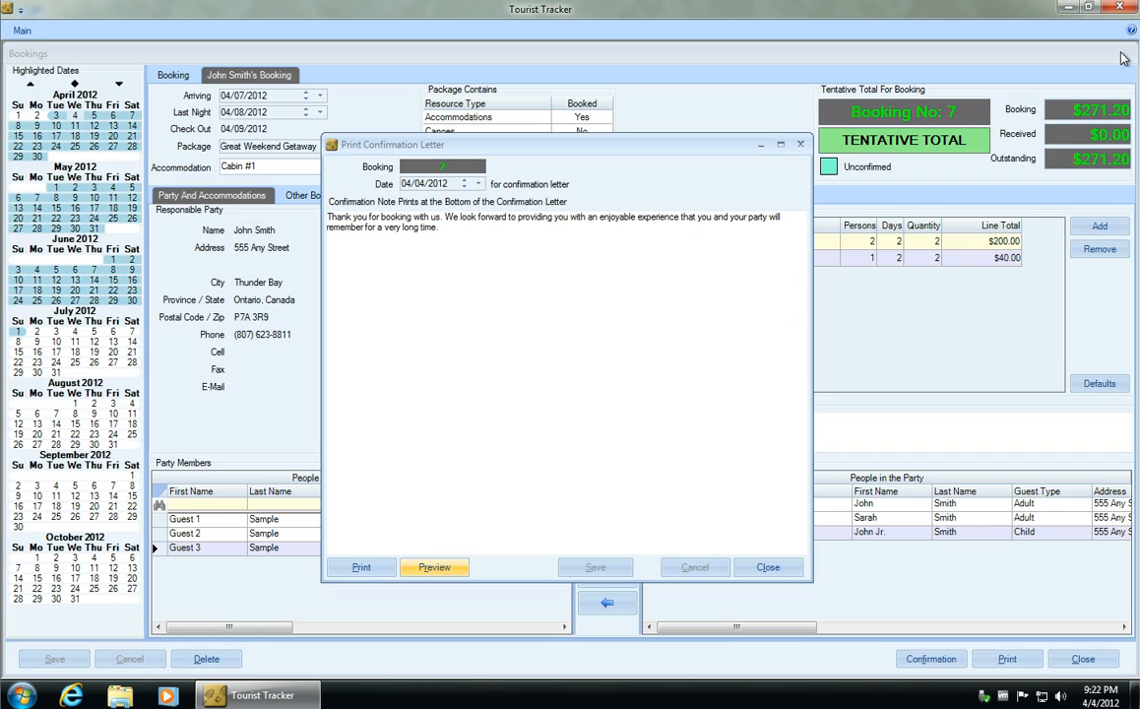
{"action": "left_click", "coordinate": [776, 569]}
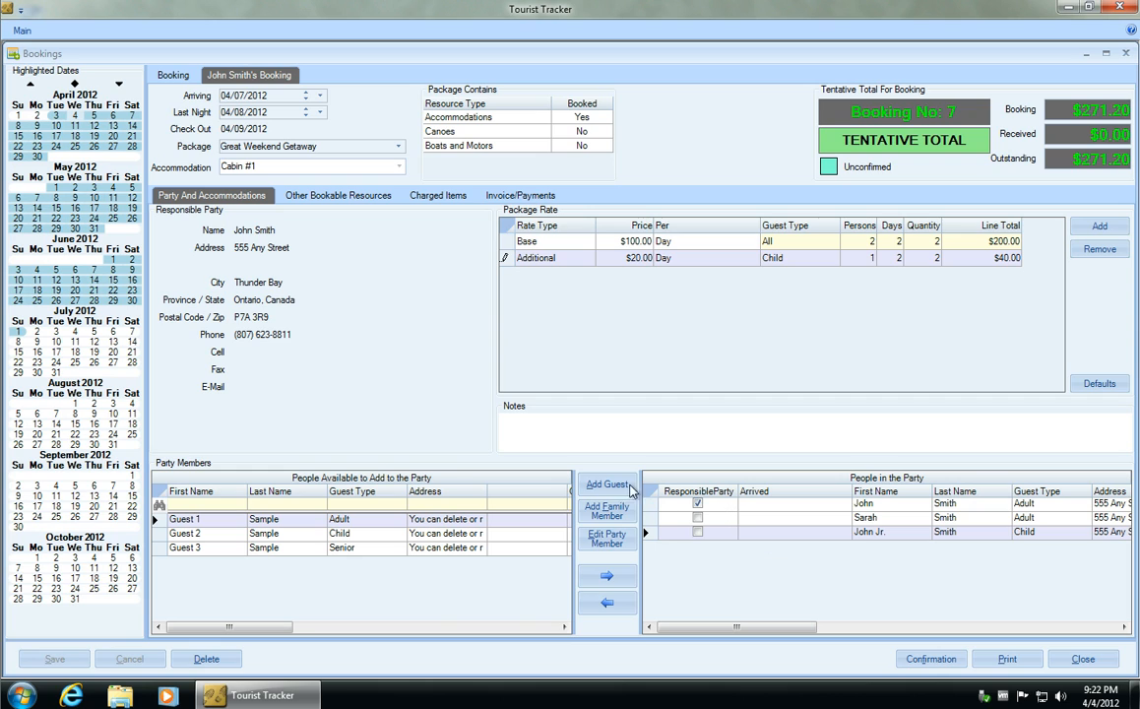
- Mark the responsible guest and the rest of the party as arrived on 04/07/2012, save the booking, and view it on the availability grid
{"action": "left_click", "coordinate": [841, 506]}
{"action": "left_click", "coordinate": [844, 505]}
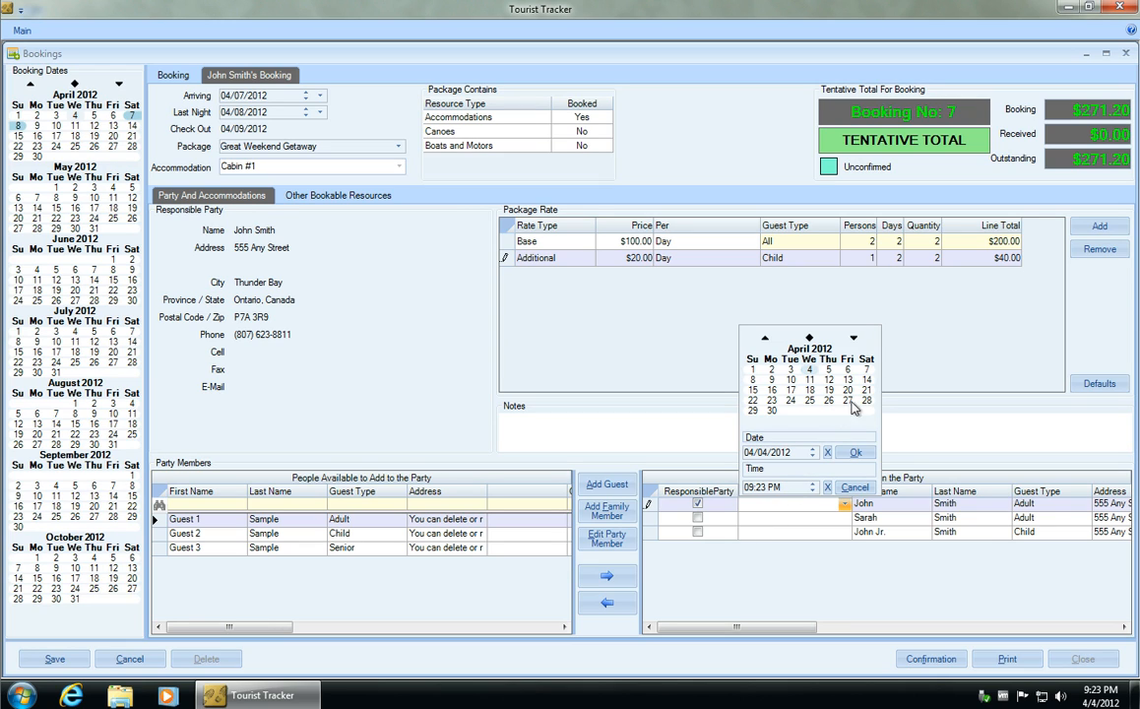
{"action": "left_click", "coordinate": [866, 371]}
{"action": "left_click", "coordinate": [857, 453]}
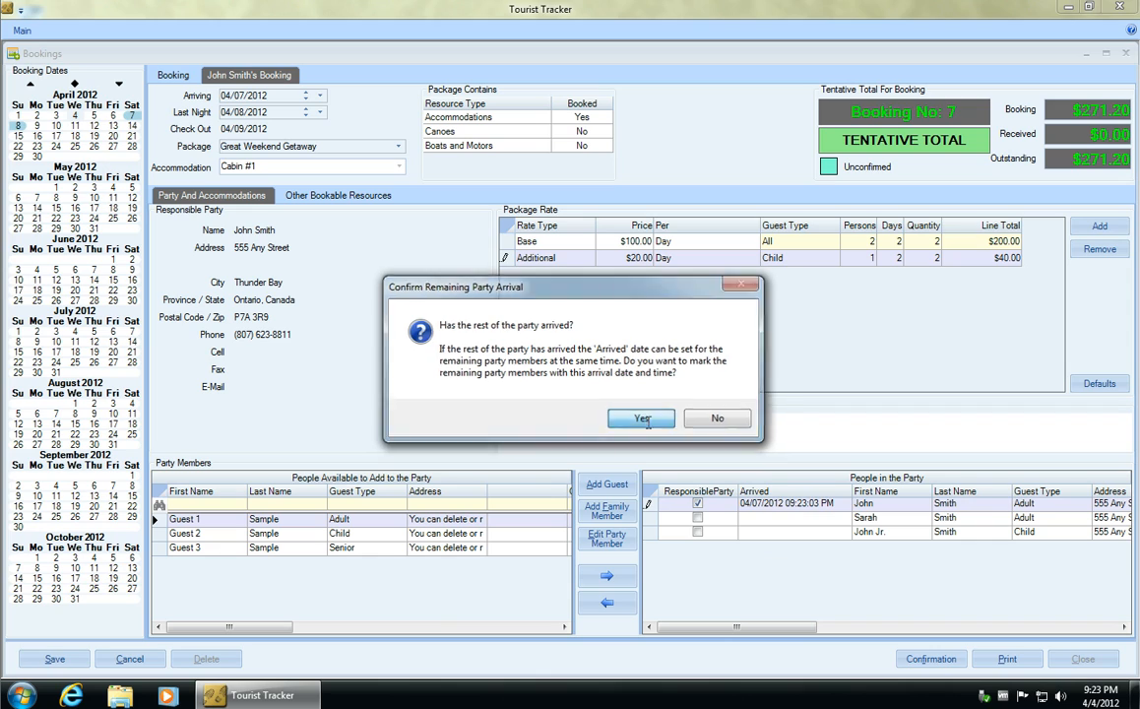
{"action": "left_click", "coordinate": [645, 422]}
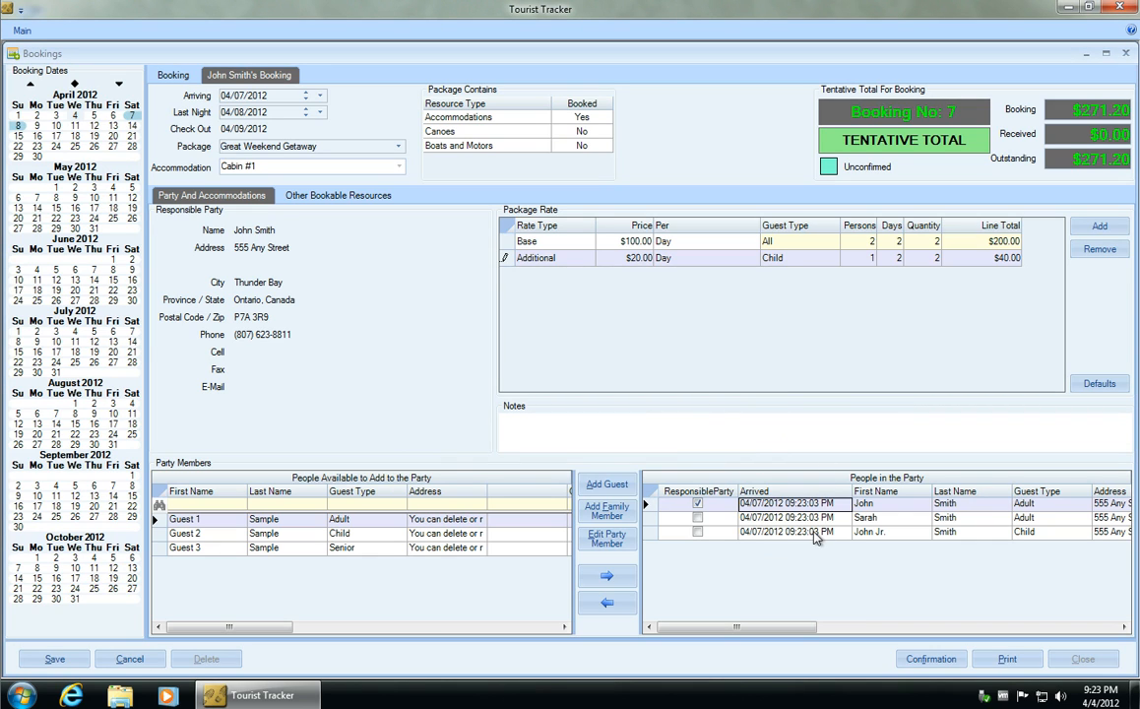
{"action": "left_click", "coordinate": [54, 660]}
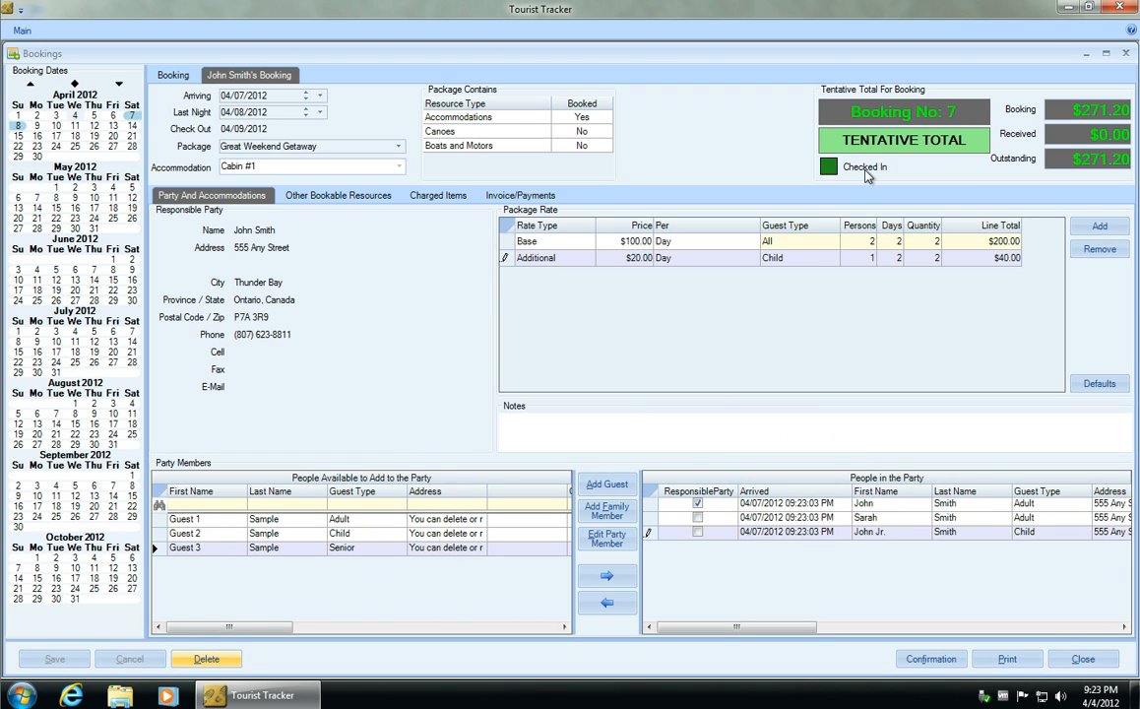
{"action": "left_click", "coordinate": [172, 79]}
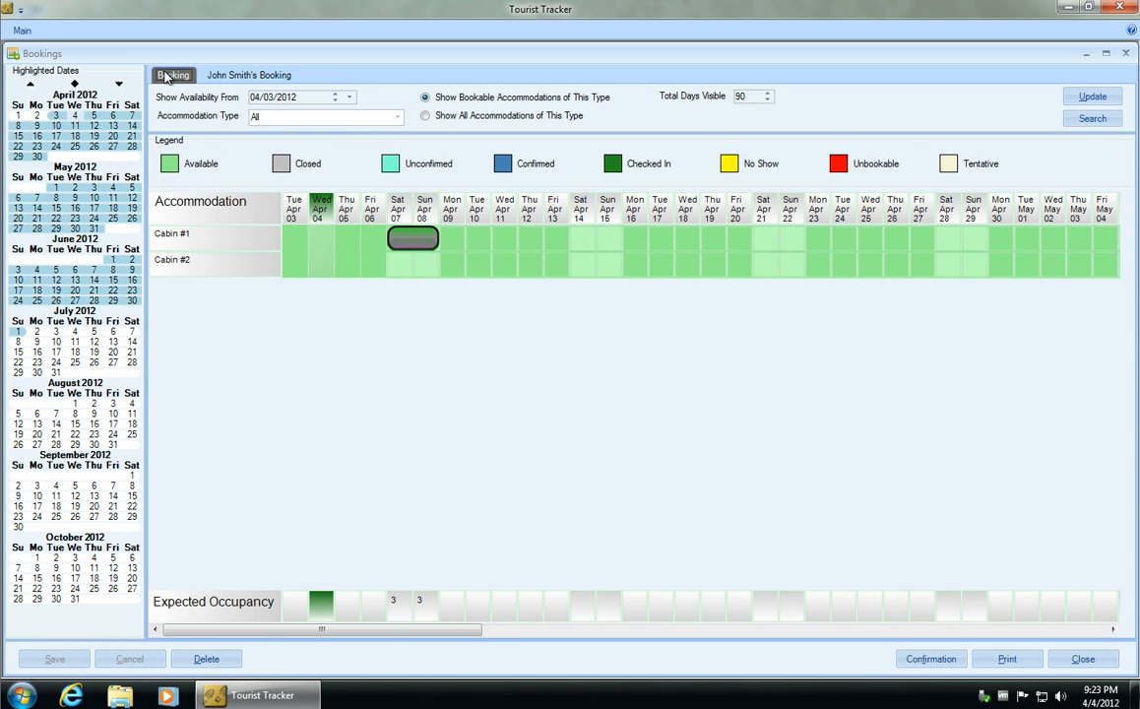